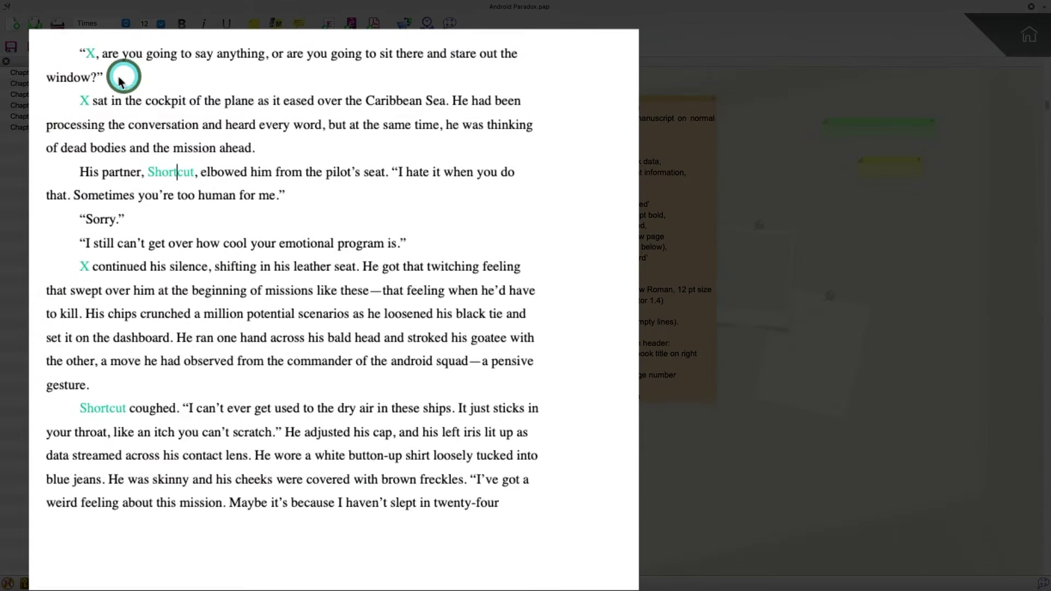
Open the My Characters record for X from the manuscript text.
{"action": "left_click", "coordinate": [89, 54]}
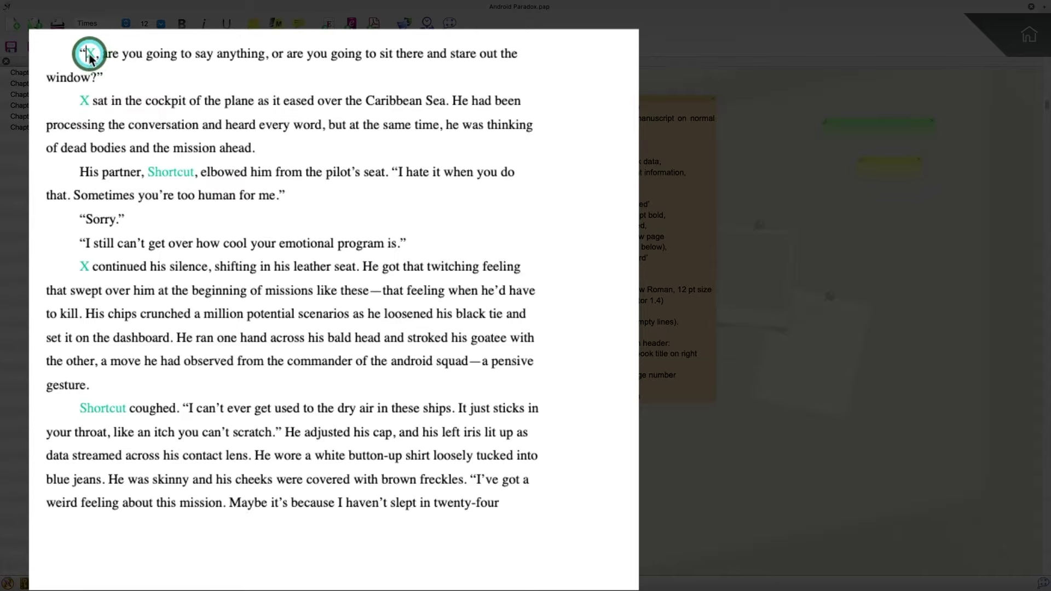
{"action": "mouse_move", "coordinate": [90, 57]}
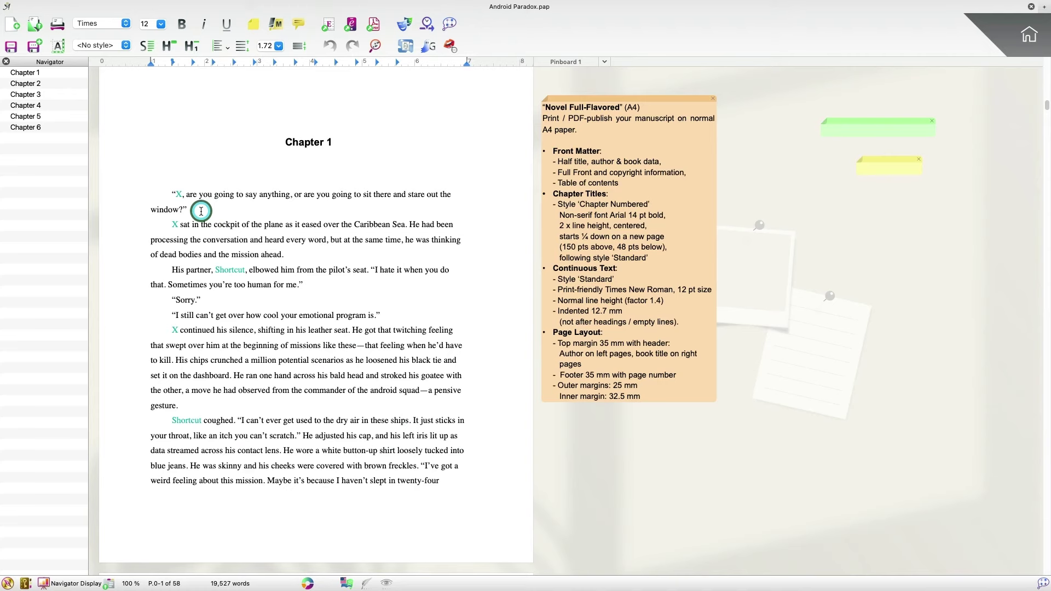
{"action": "double_click", "coordinate": [179, 194]}
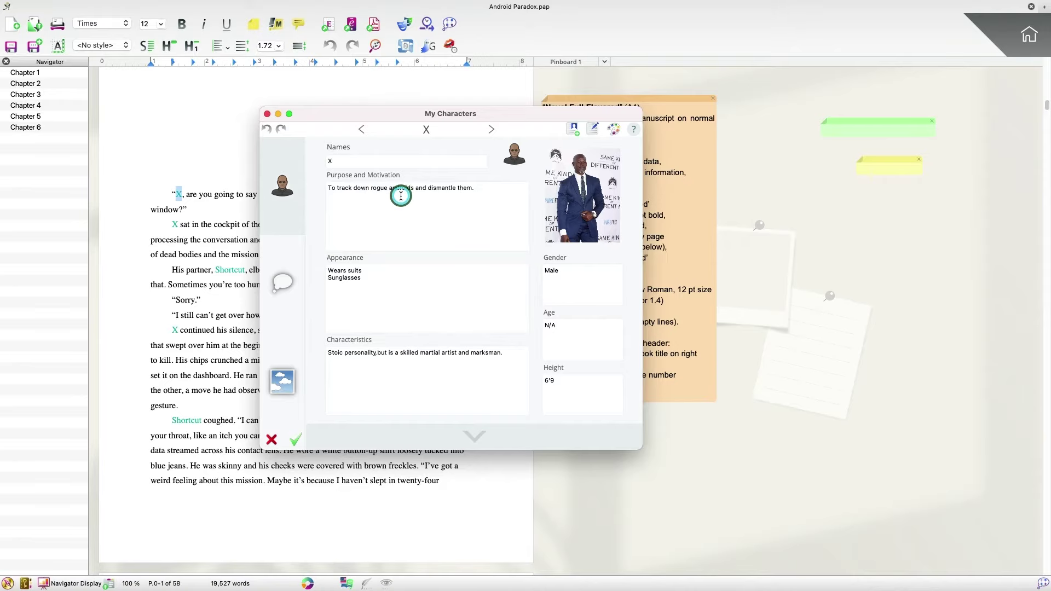
Browse X's avatar choices without changing them, then expand the sheet's extended fields.
{"action": "left_click", "coordinate": [513, 156]}
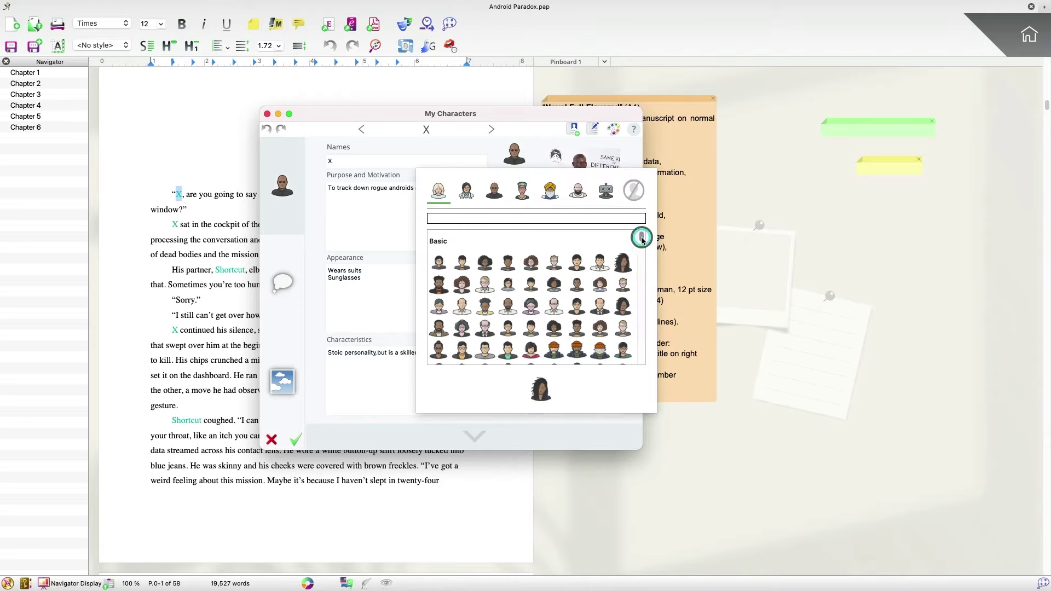
{"action": "scroll", "coordinate": [643, 241], "scroll_direction": "down", "scroll_amount": 5}
{"action": "scroll", "coordinate": [643, 244], "scroll_direction": "down", "scroll_amount": 1}
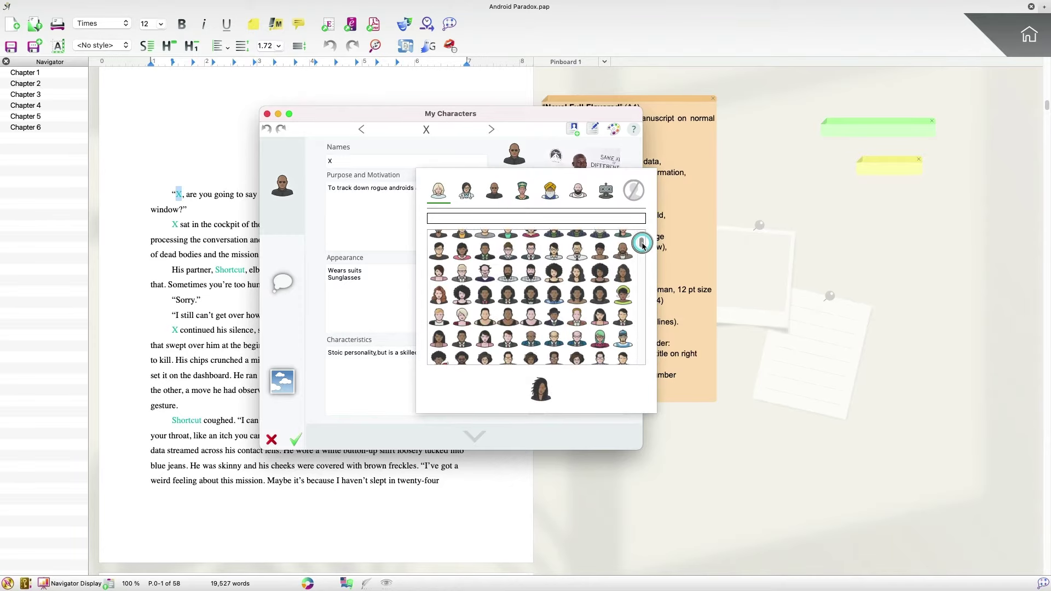
{"action": "scroll", "coordinate": [640, 241], "scroll_direction": "up", "scroll_amount": 6}
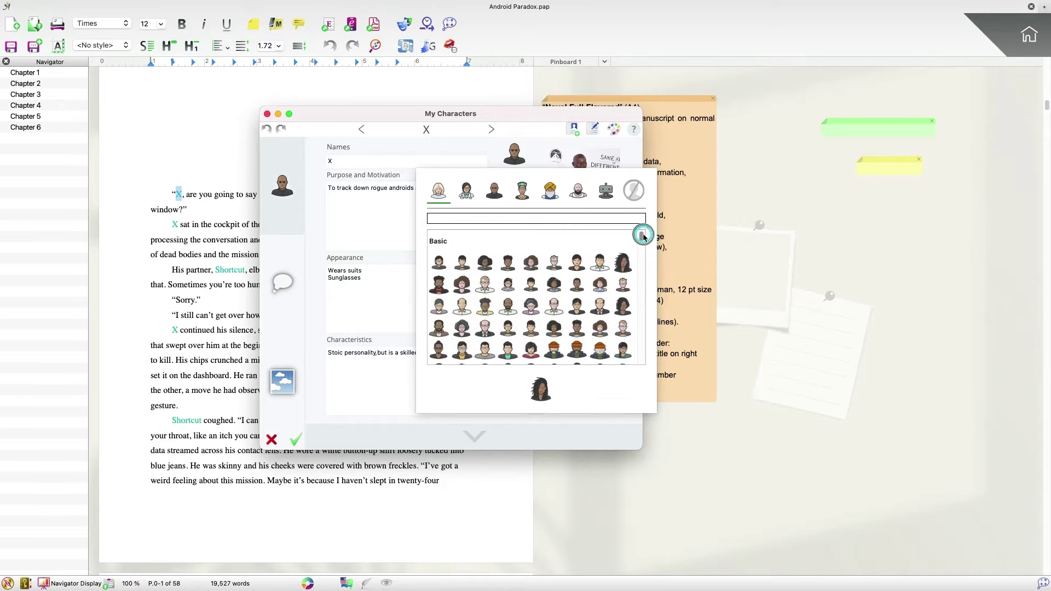
{"action": "left_click", "coordinate": [523, 139]}
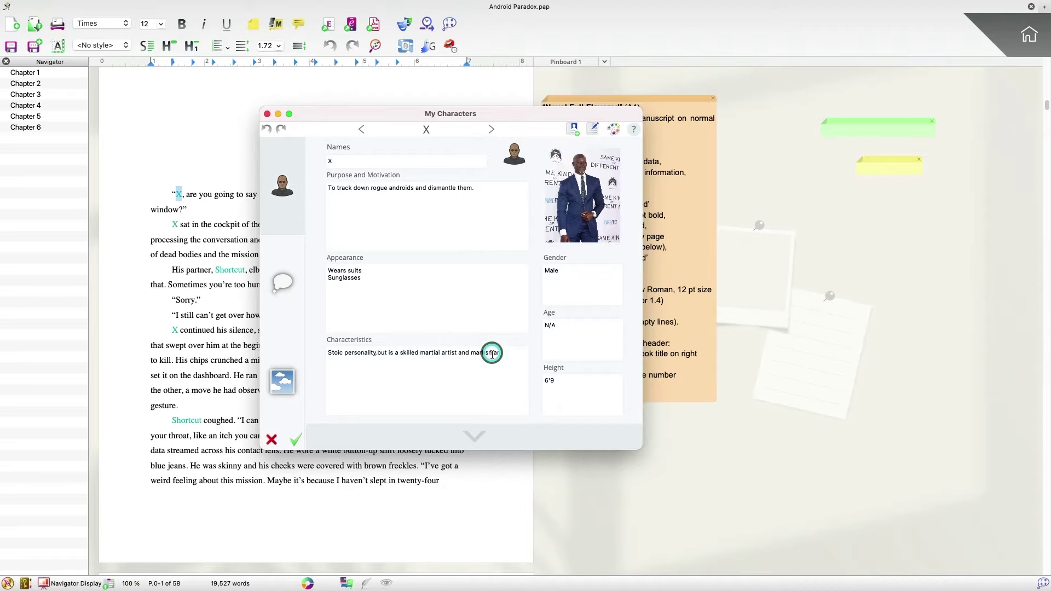
{"action": "left_click", "coordinate": [474, 439]}
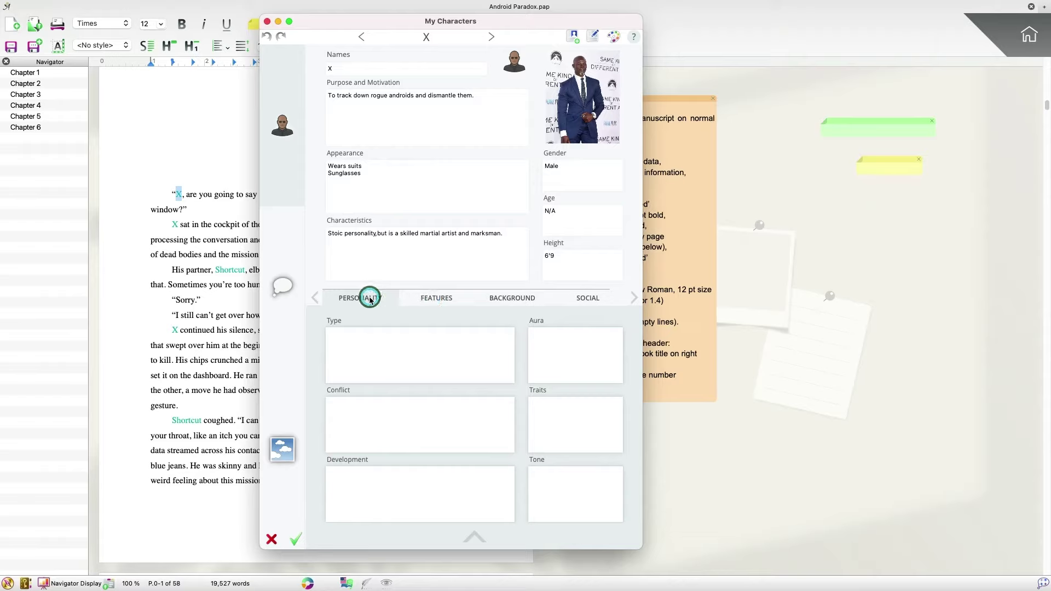
View X's Ideas and Gallery pages, return to details, and close the character sheet.
{"action": "left_click", "coordinate": [286, 284]}
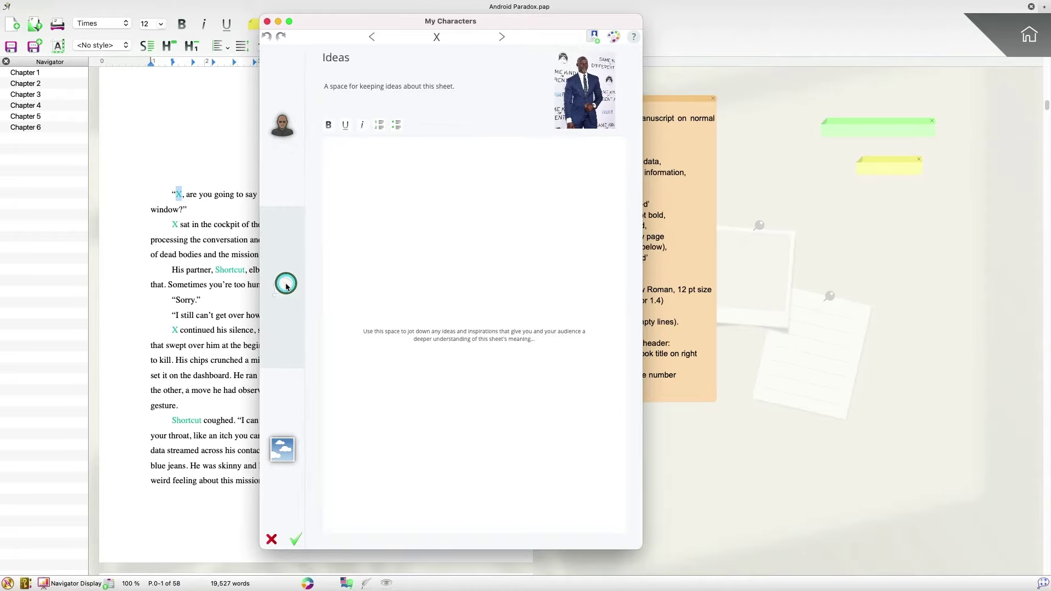
{"action": "left_click", "coordinate": [406, 173]}
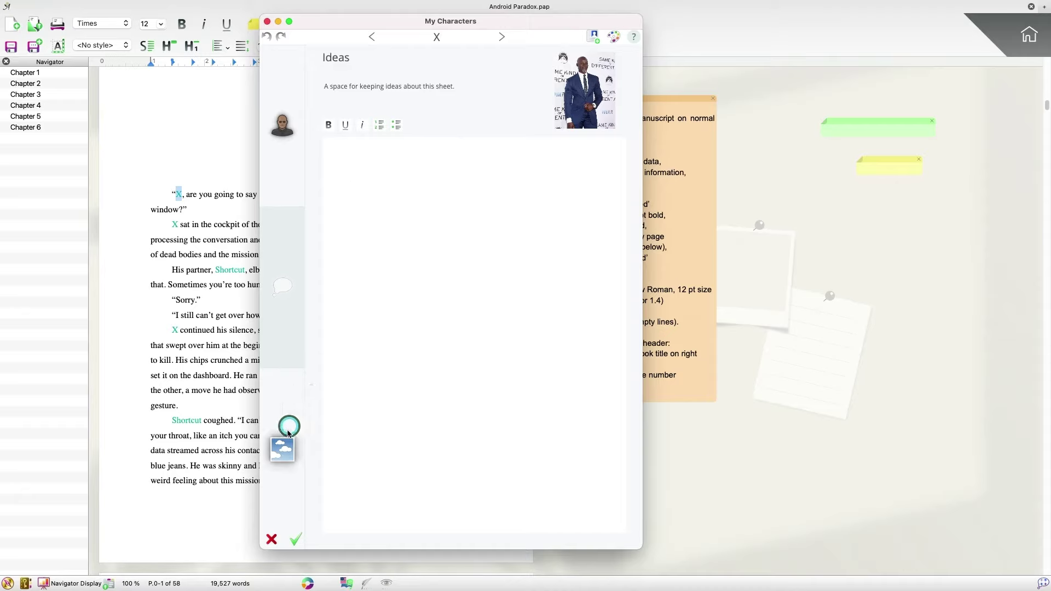
{"action": "left_click", "coordinate": [283, 444]}
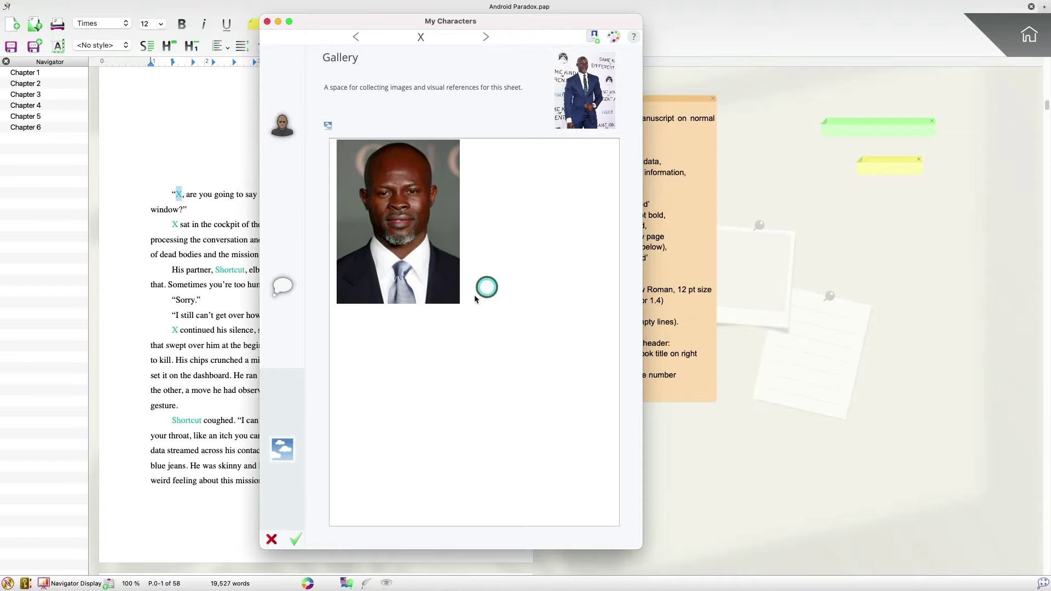
{"action": "left_click", "coordinate": [282, 132]}
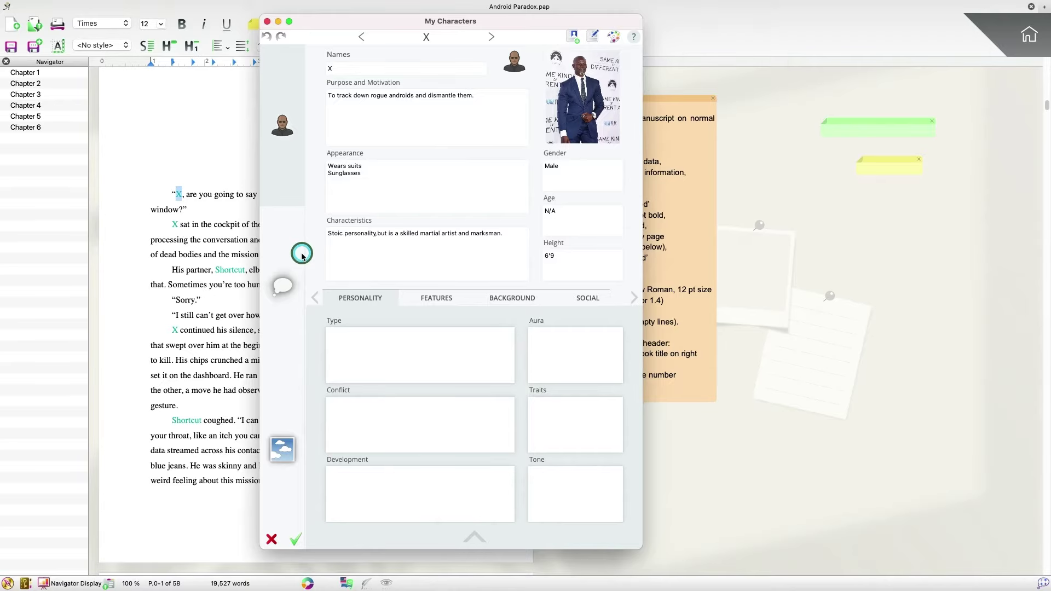
{"action": "key", "text": "Escape"}
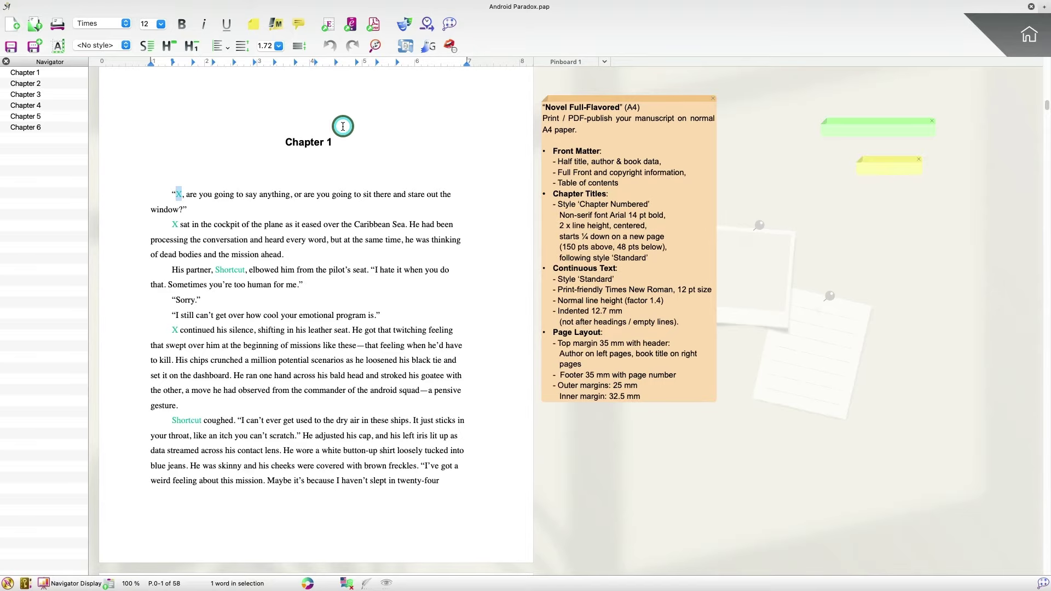
{"action": "left_click", "coordinate": [342, 126]}
{"action": "scroll", "coordinate": [383, 246], "scroll_direction": "down", "scroll_amount": 10}
{"action": "mouse_move", "coordinate": [444, 240]}
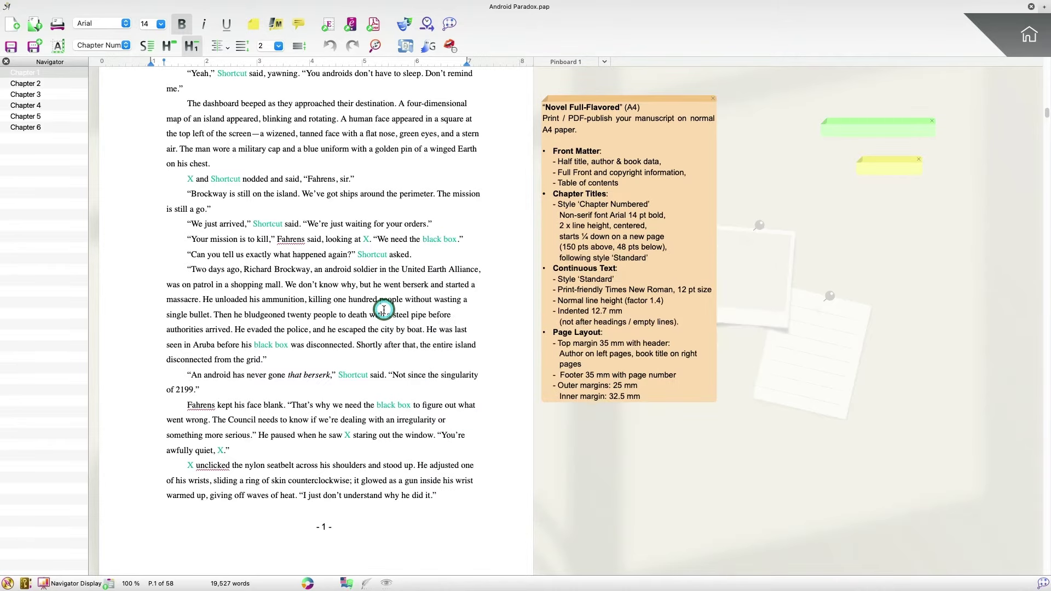
{"action": "scroll", "coordinate": [387, 265], "scroll_direction": "down", "scroll_amount": 5}
{"action": "scroll", "coordinate": [384, 310], "scroll_direction": "down", "scroll_amount": 3}
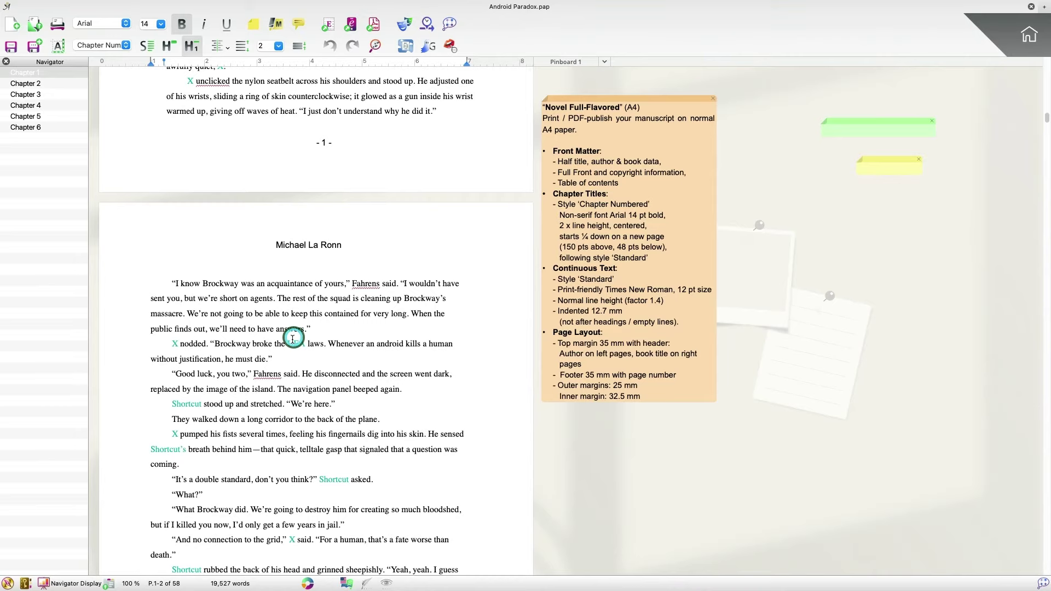
{"action": "mouse_move", "coordinate": [294, 345]}
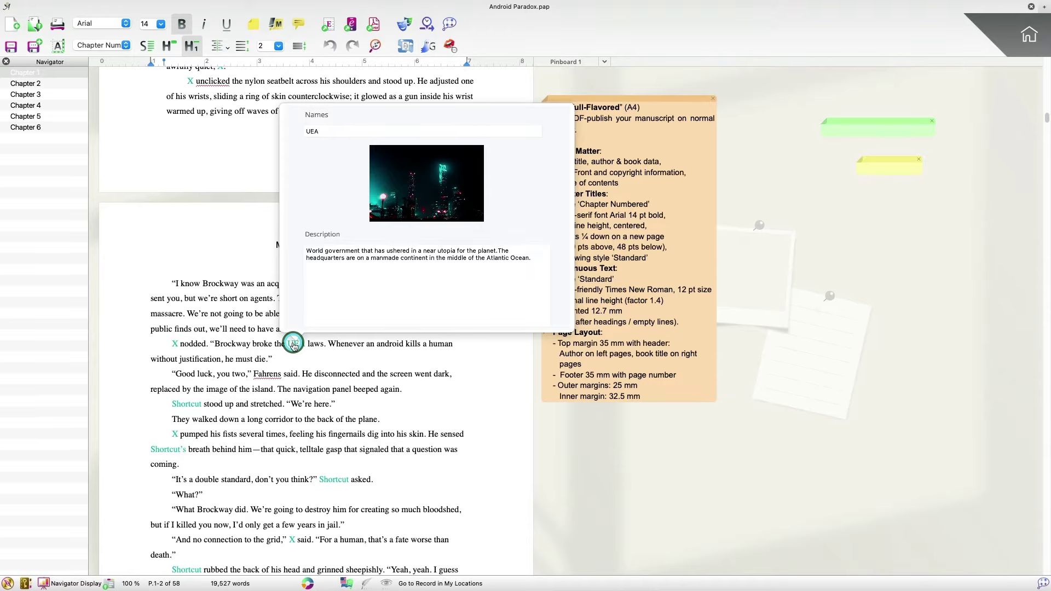
{"action": "left_click", "coordinate": [293, 357]}
{"action": "scroll", "coordinate": [338, 213], "scroll_direction": "up", "scroll_amount": 3}
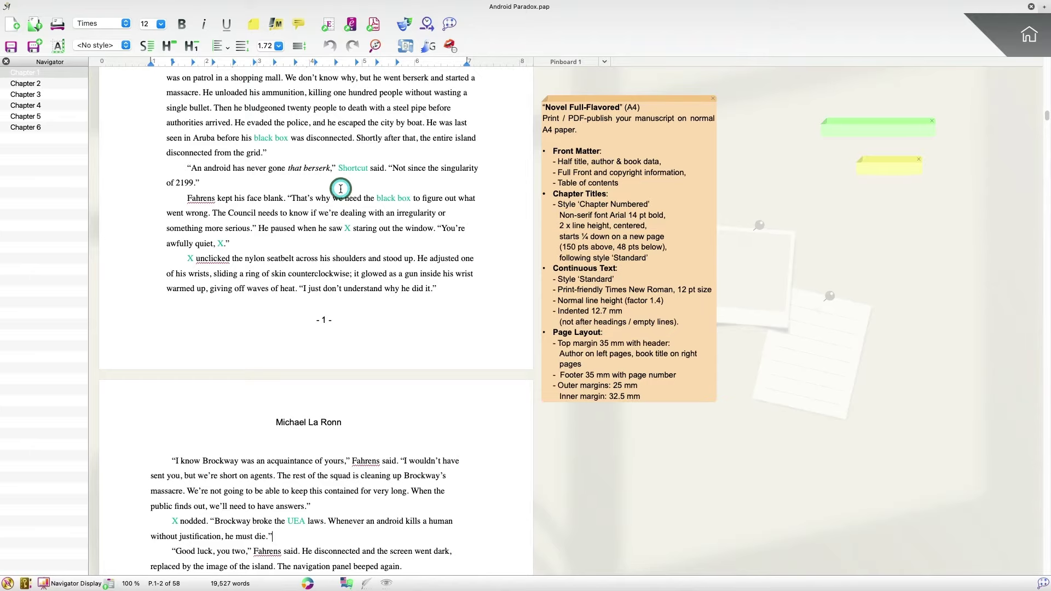
Review Shortcut's character sheet and avatar choices without changes, then close it.
{"action": "left_click", "coordinate": [352, 171]}
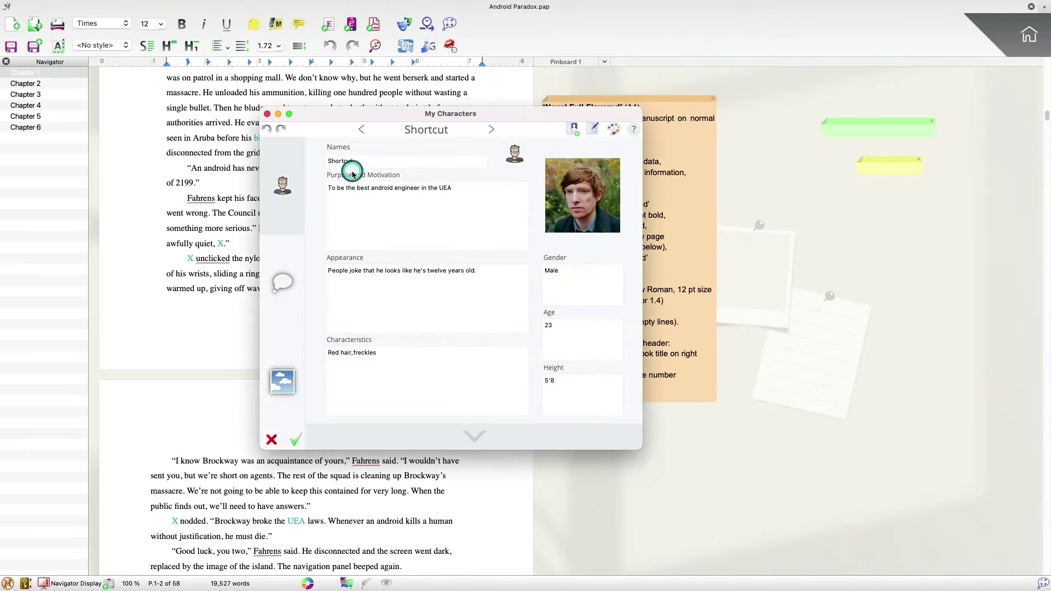
{"action": "left_click", "coordinate": [522, 163]}
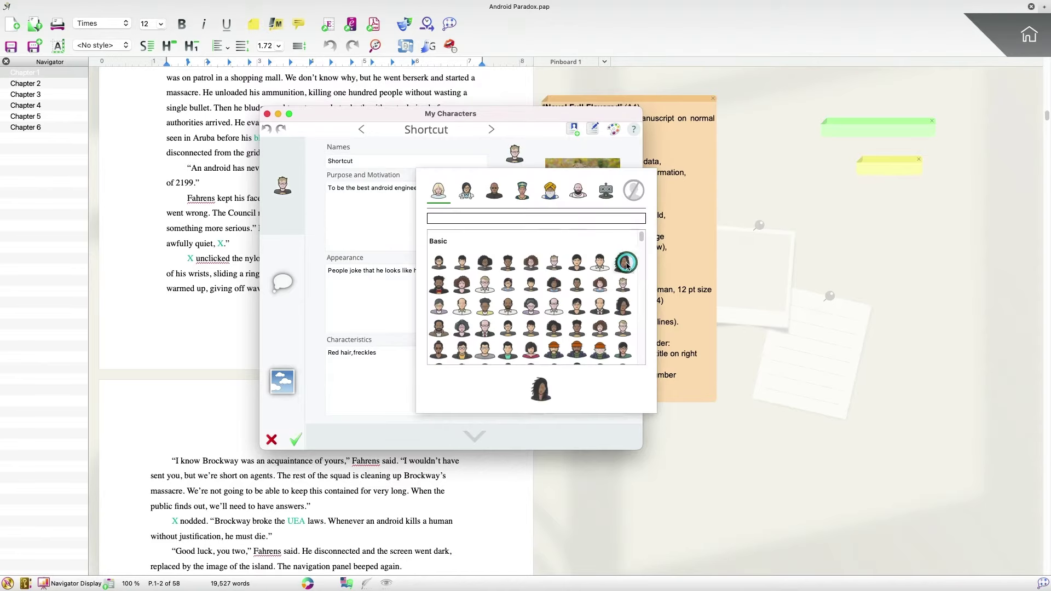
{"action": "left_click", "coordinate": [364, 222]}
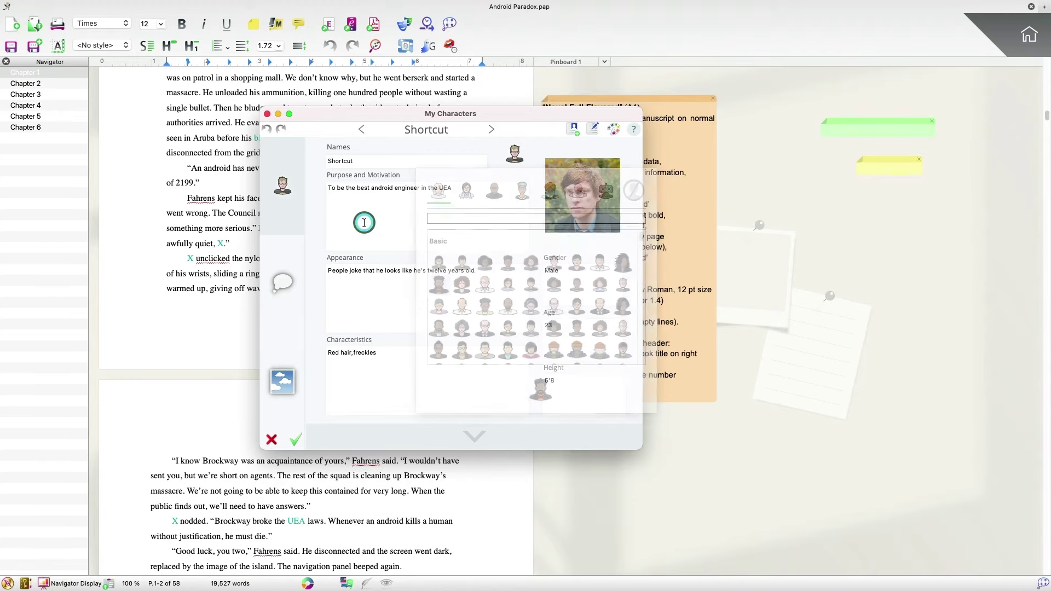
{"action": "left_click", "coordinate": [268, 114]}
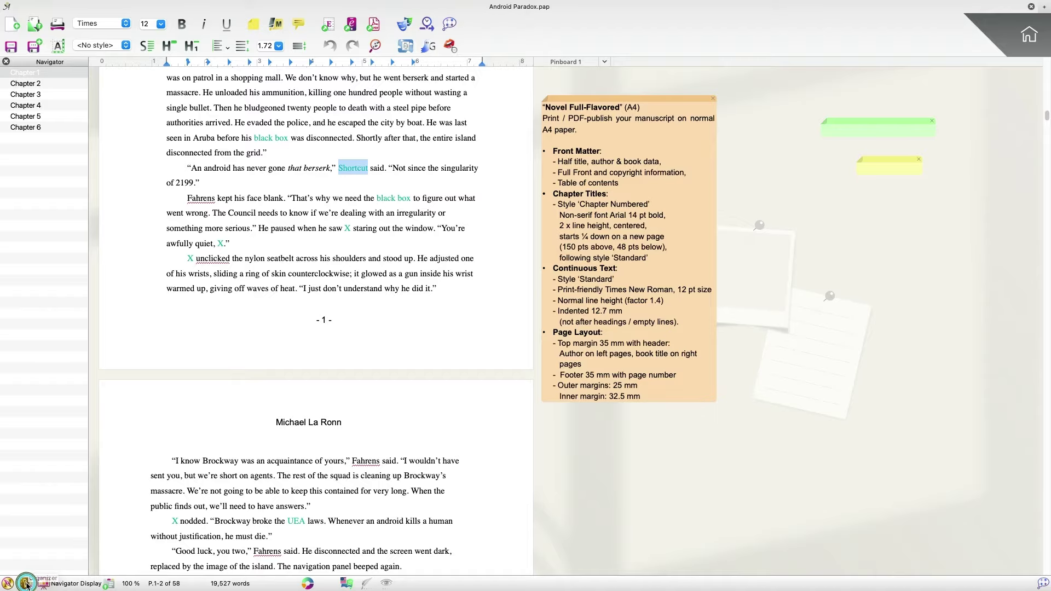
{"action": "left_click", "coordinate": [26, 582]}
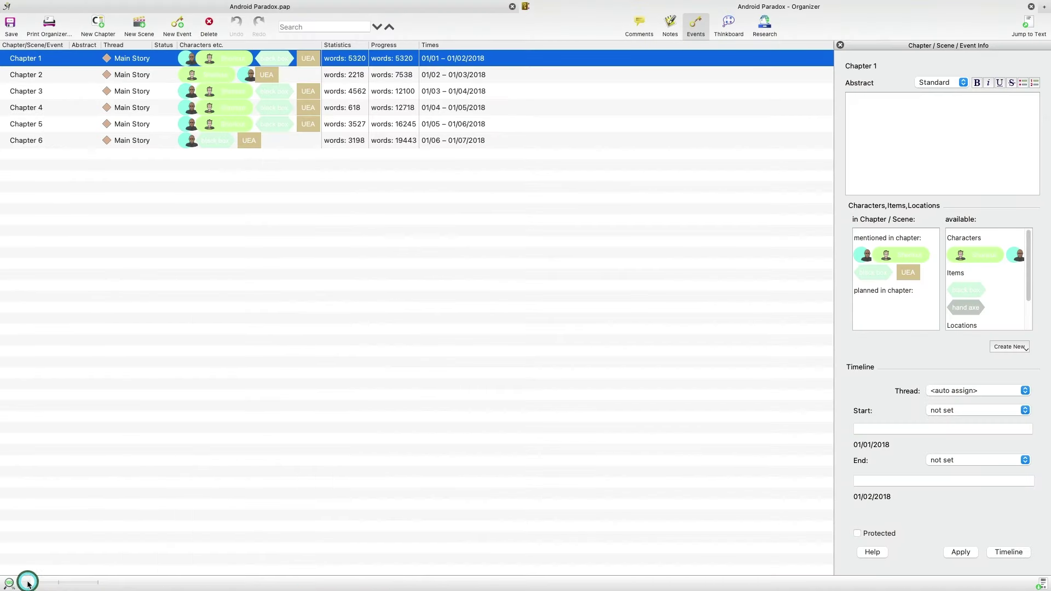
{"action": "left_click", "coordinate": [79, 513]}
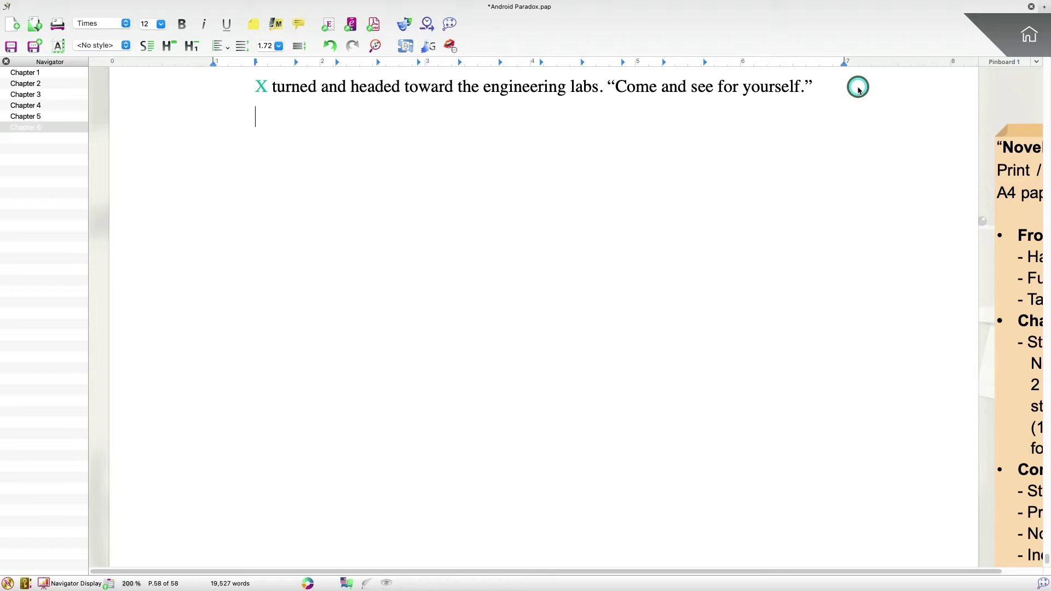
Add the closing line 'I want to learn.' at the end of Chapter 6.
{"action": "type", "text": "i w"}
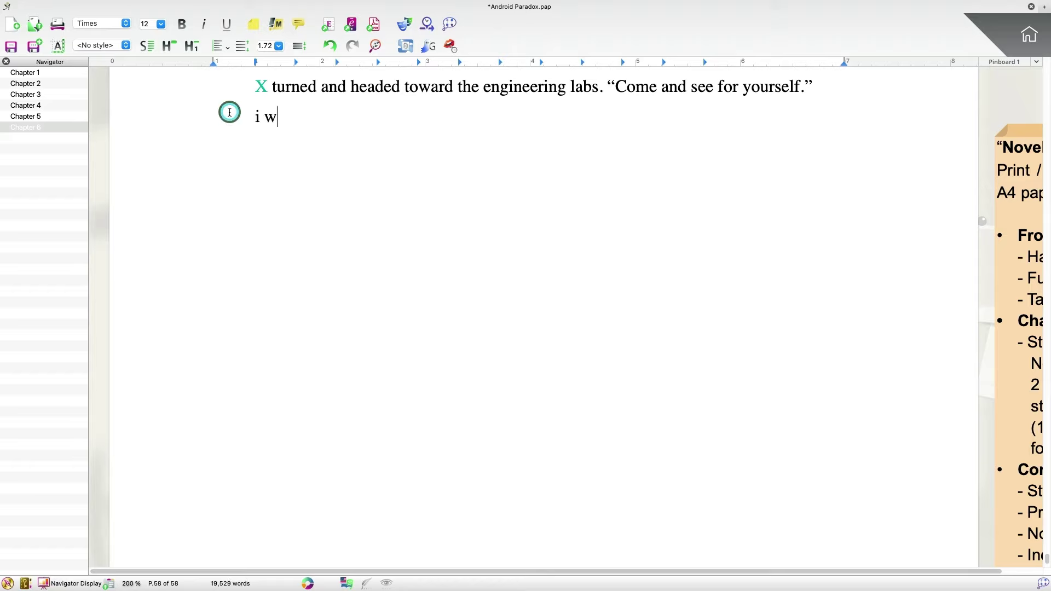
{"action": "type", "text": "ant to learn."}
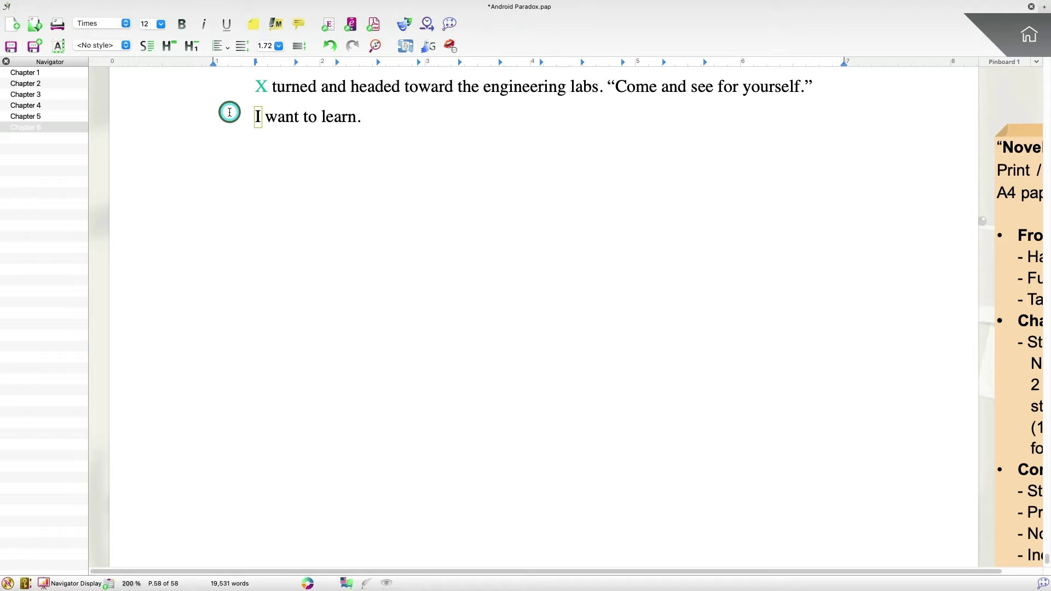
{"action": "scroll", "coordinate": [339, 334], "scroll_direction": "down", "scroll_amount": 3}
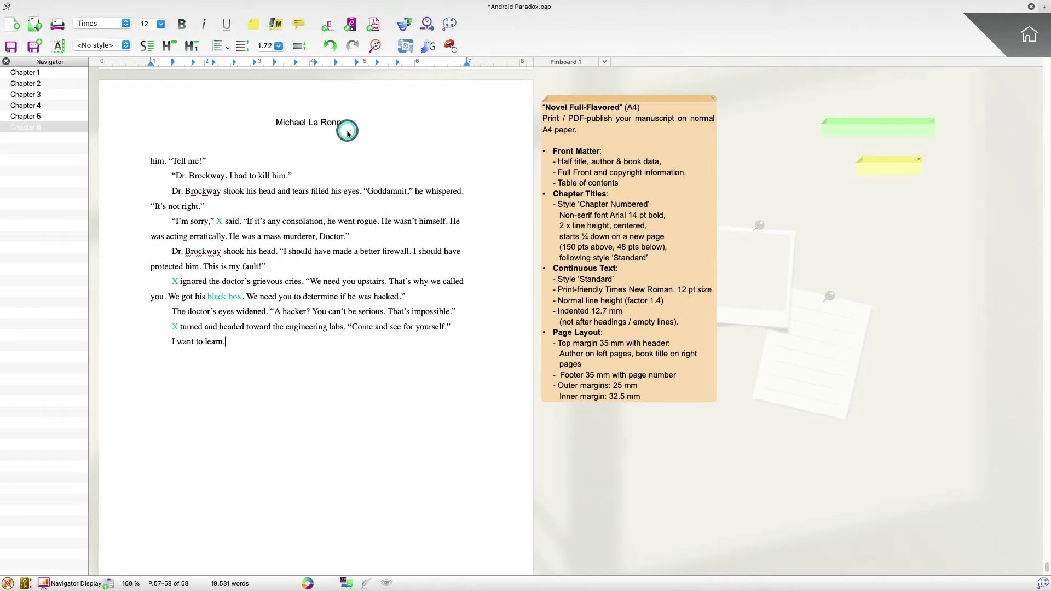
{"action": "mouse_move", "coordinate": [354, 4]}
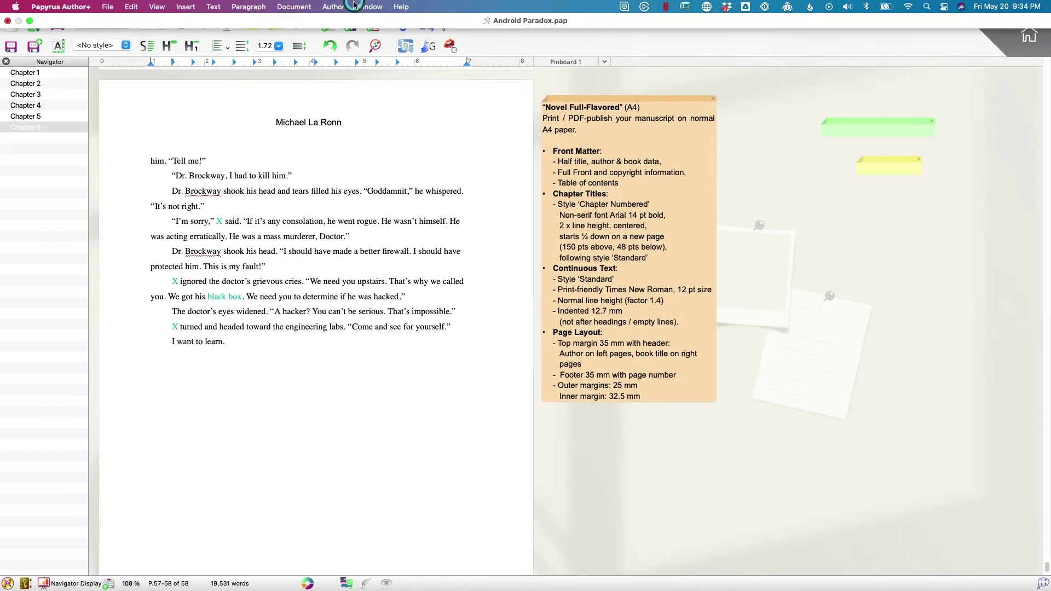
{"action": "left_click", "coordinate": [295, 6]}
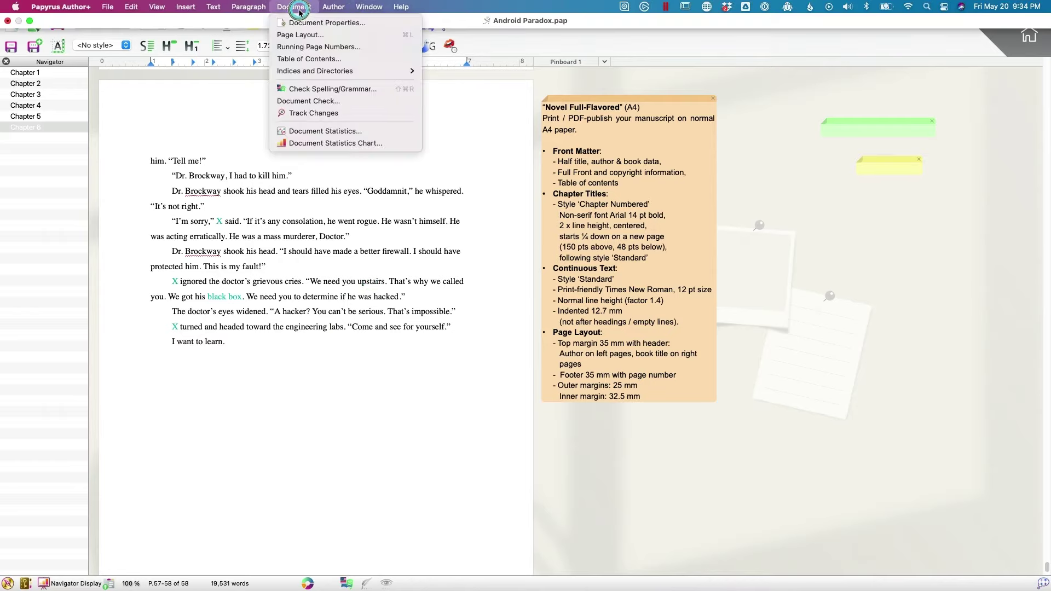
{"action": "left_click", "coordinate": [335, 141]}
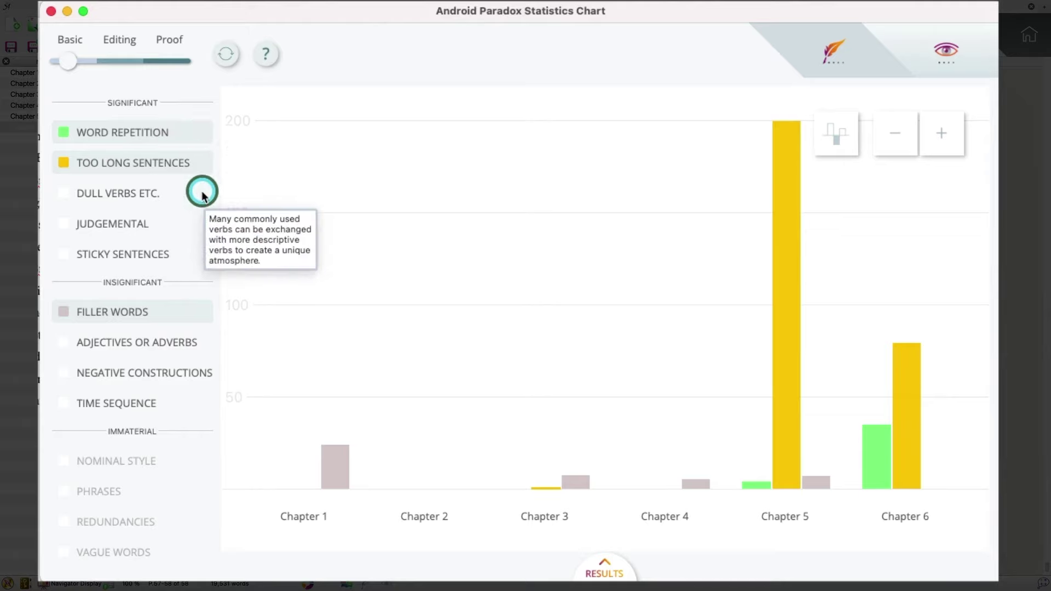
{"action": "left_click", "coordinate": [63, 193]}
{"action": "left_click", "coordinate": [64, 224]}
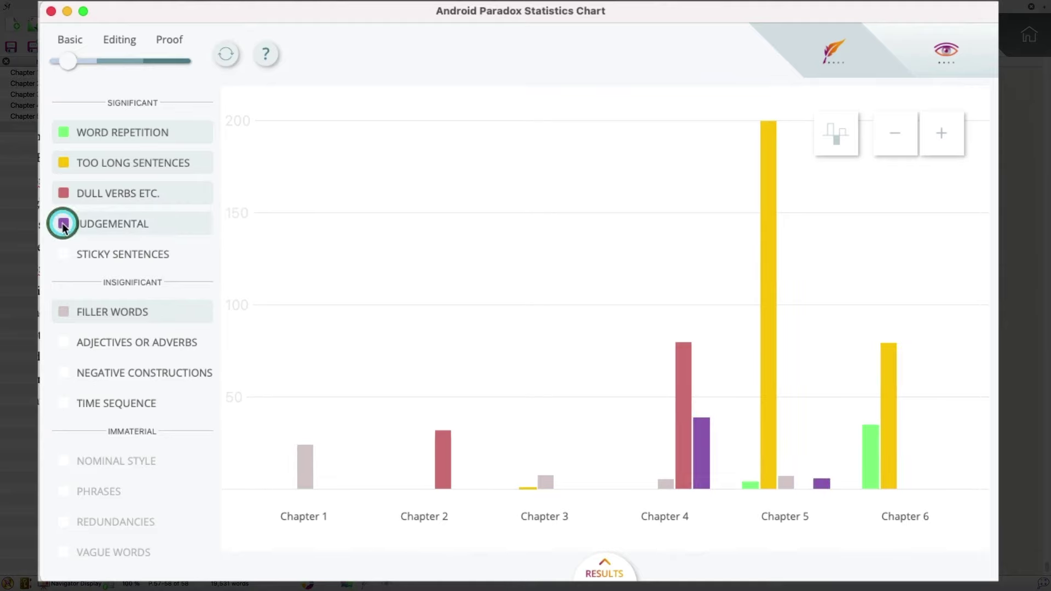
{"action": "left_click", "coordinate": [63, 254]}
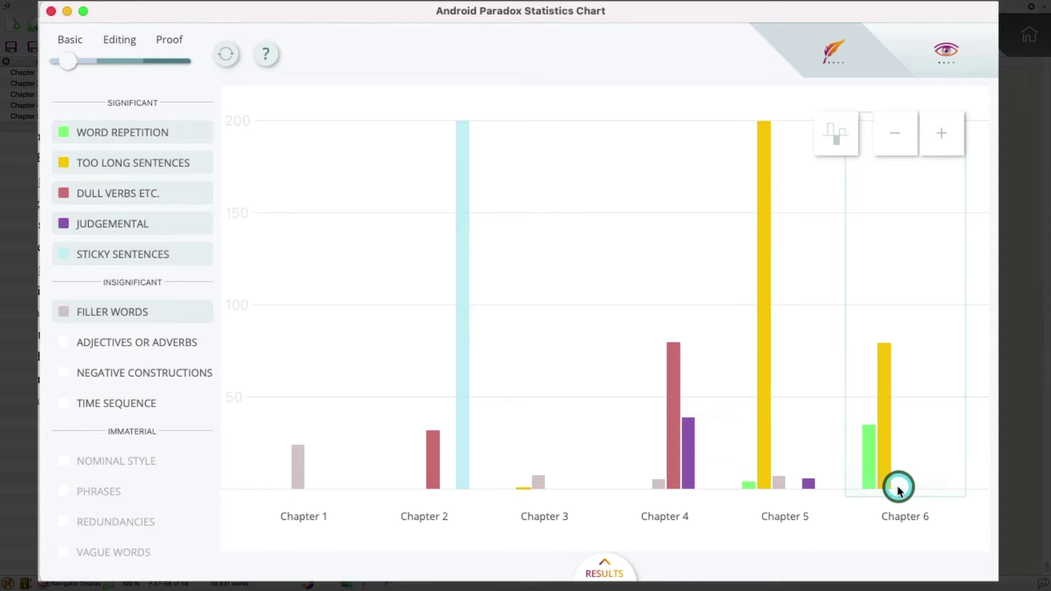
{"action": "mouse_move", "coordinate": [874, 464]}
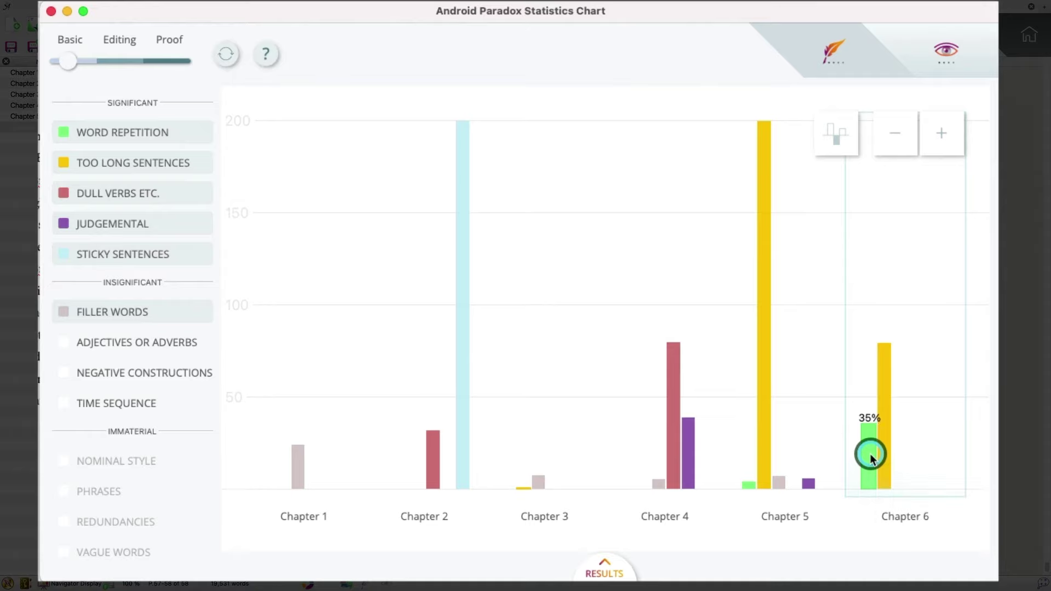
{"action": "mouse_move", "coordinate": [765, 342]}
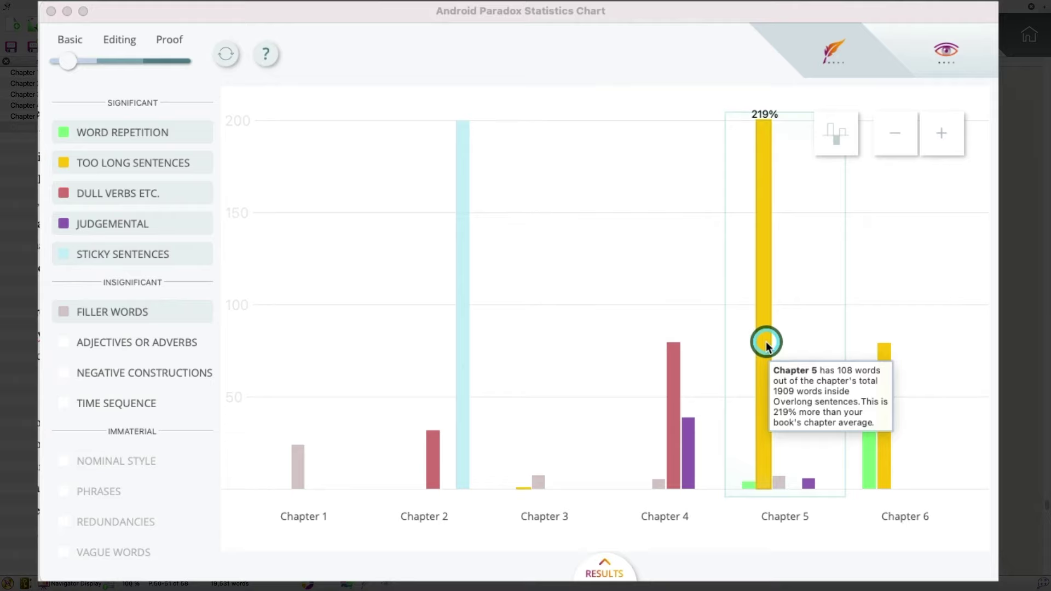
{"action": "left_click", "coordinate": [836, 140]}
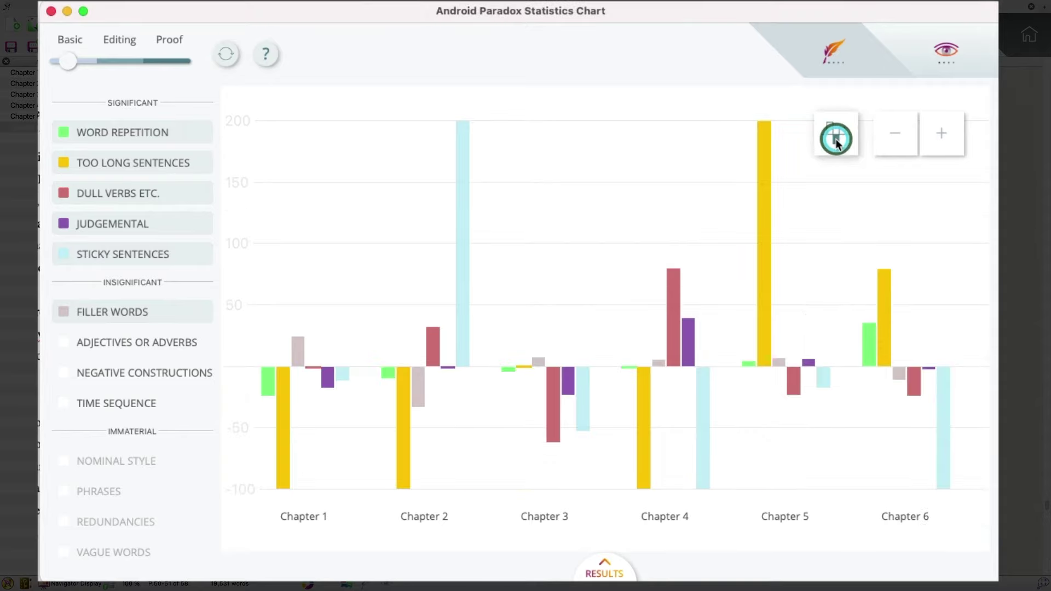
{"action": "left_click", "coordinate": [840, 135]}
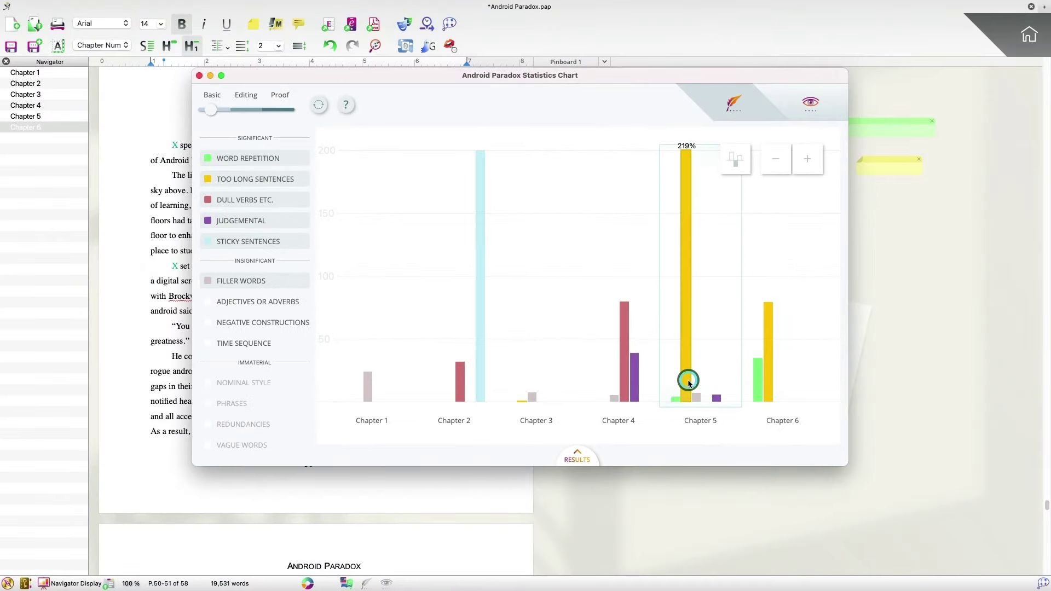
Show the RESULTS report and scroll the Overview down to the General per-chapter findings.
{"action": "left_click", "coordinate": [582, 457]}
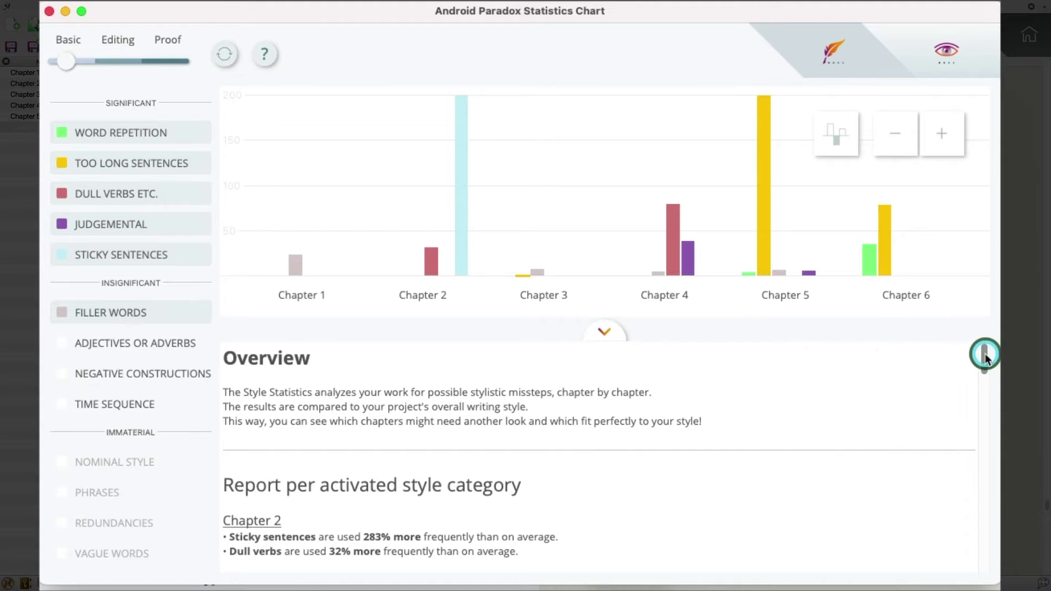
{"action": "left_click_drag", "start_coordinate": [985, 352], "coordinate": [989, 375]}
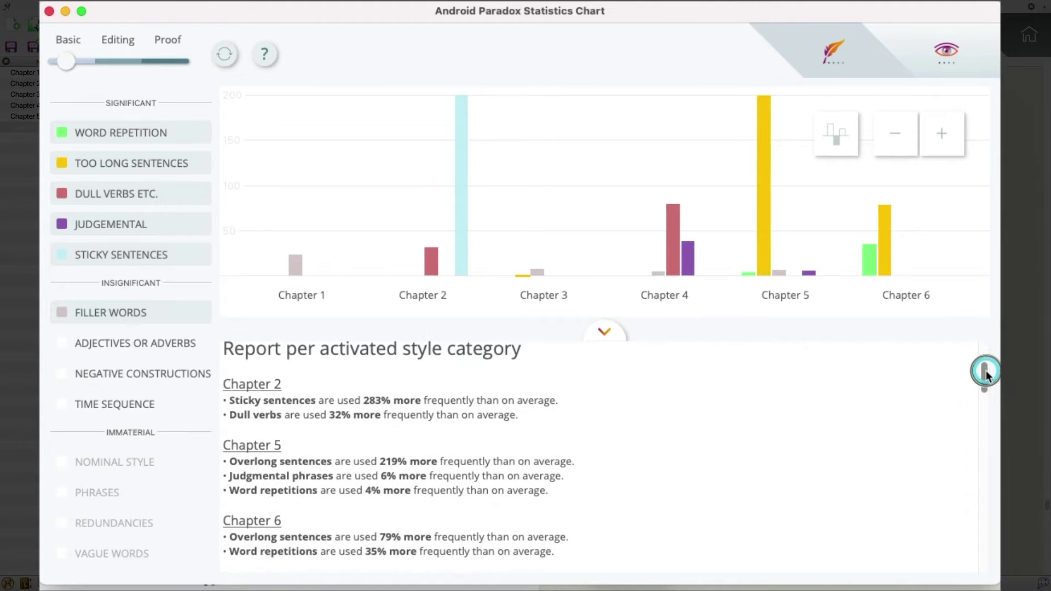
{"action": "left_click_drag", "start_coordinate": [988, 376], "coordinate": [985, 403]}
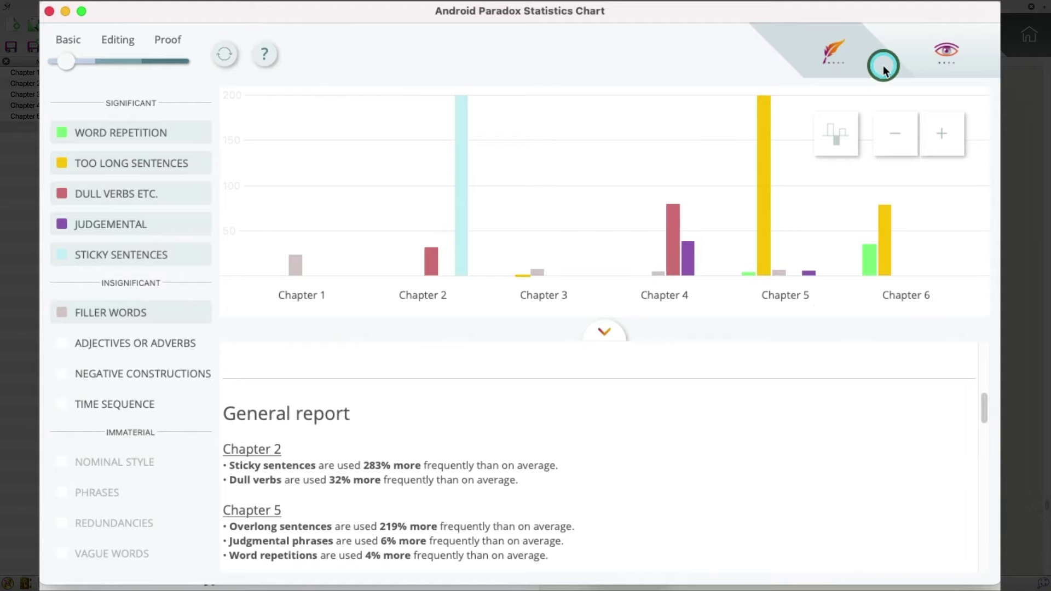
Switch the Statistics Chart to per-chapter Readability.
{"action": "left_click", "coordinate": [952, 52]}
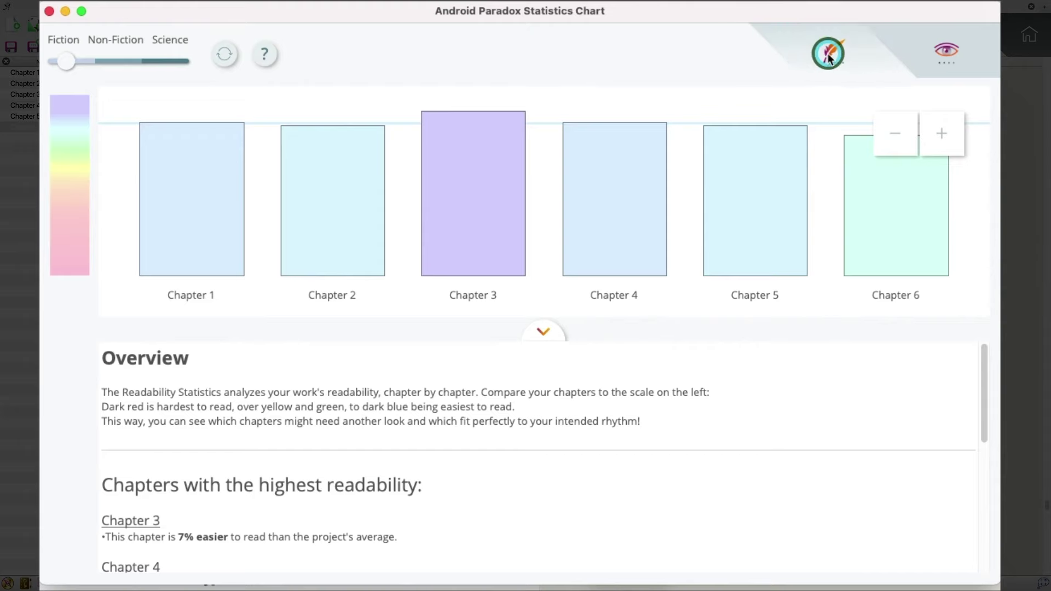
Set style statistics to Proof level, toggle Filler Words off and on, and close the chart.
{"action": "left_click", "coordinate": [828, 57]}
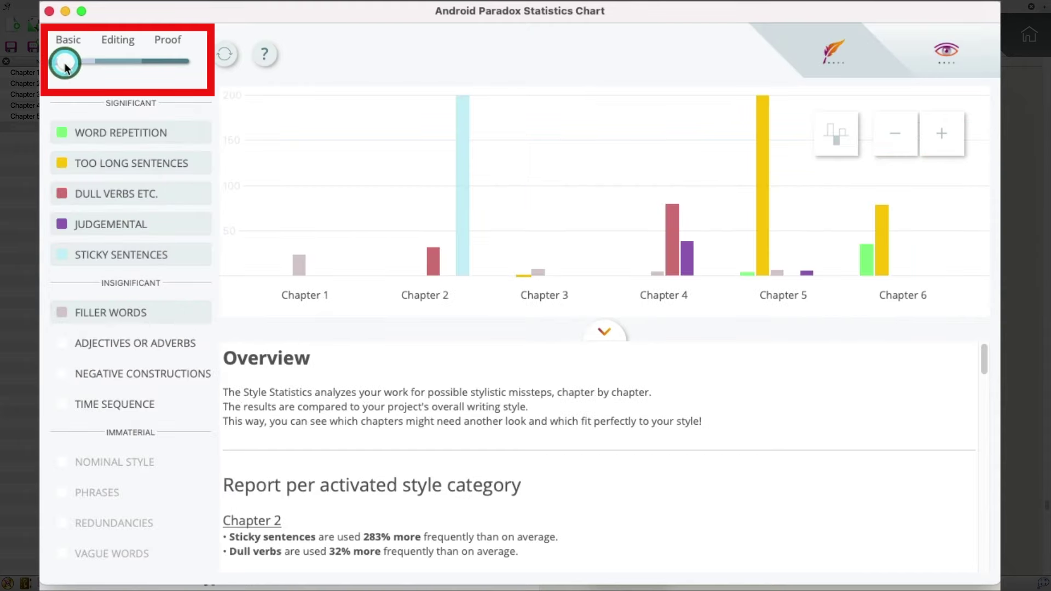
{"action": "mouse_move", "coordinate": [71, 67]}
{"action": "left_mouse_down"}
{"action": "mouse_move", "coordinate": [129, 68]}
{"action": "mouse_move", "coordinate": [86, 70]}
{"action": "mouse_move", "coordinate": [218, 124]}
{"action": "mouse_move", "coordinate": [120, 62]}
{"action": "left_mouse_up"}
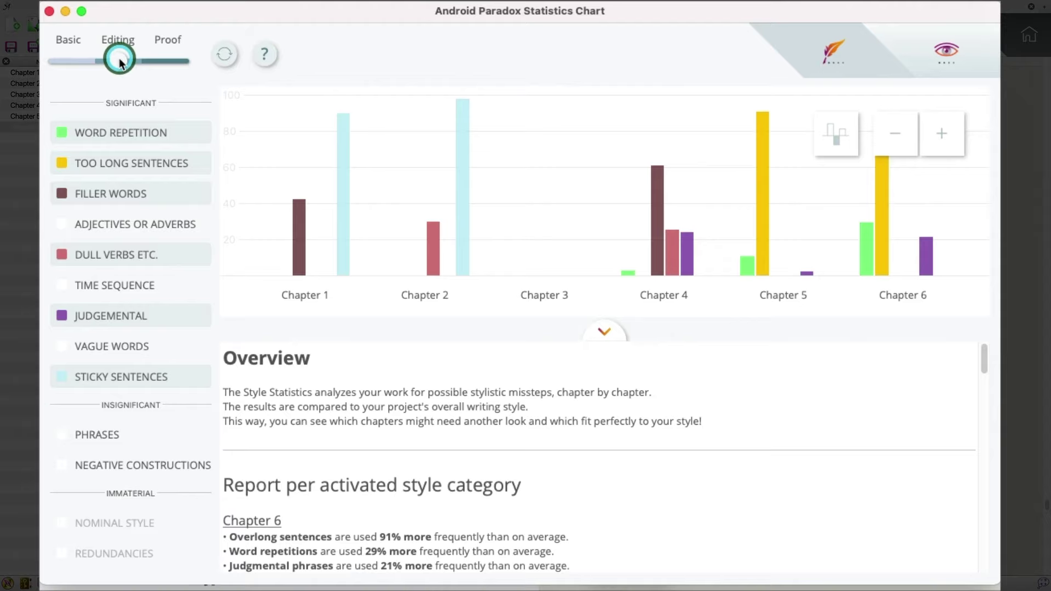
{"action": "left_click_drag", "start_coordinate": [120, 62], "coordinate": [162, 71]}
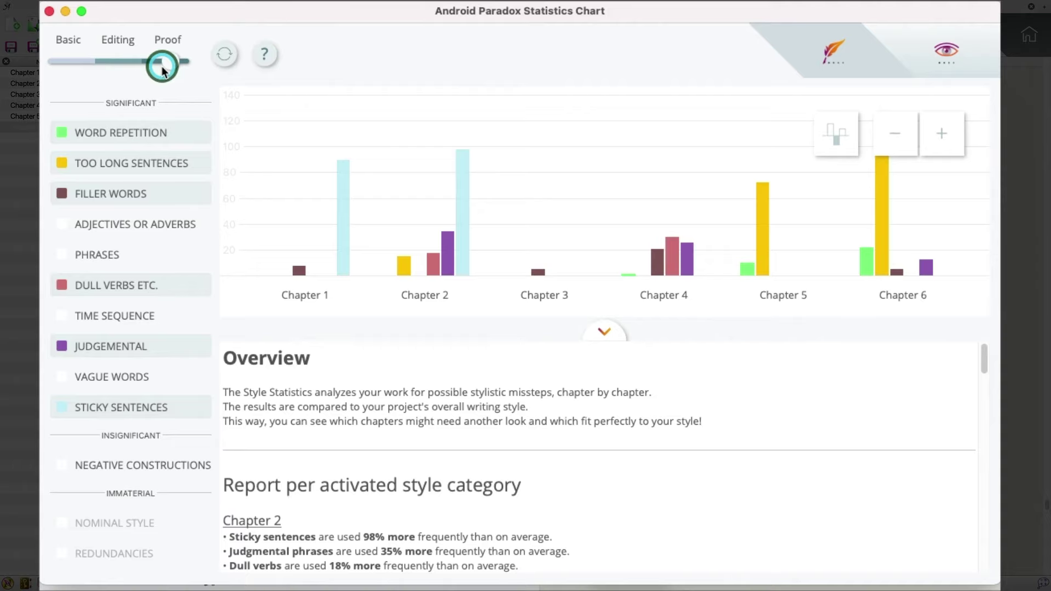
{"action": "left_click", "coordinate": [62, 194]}
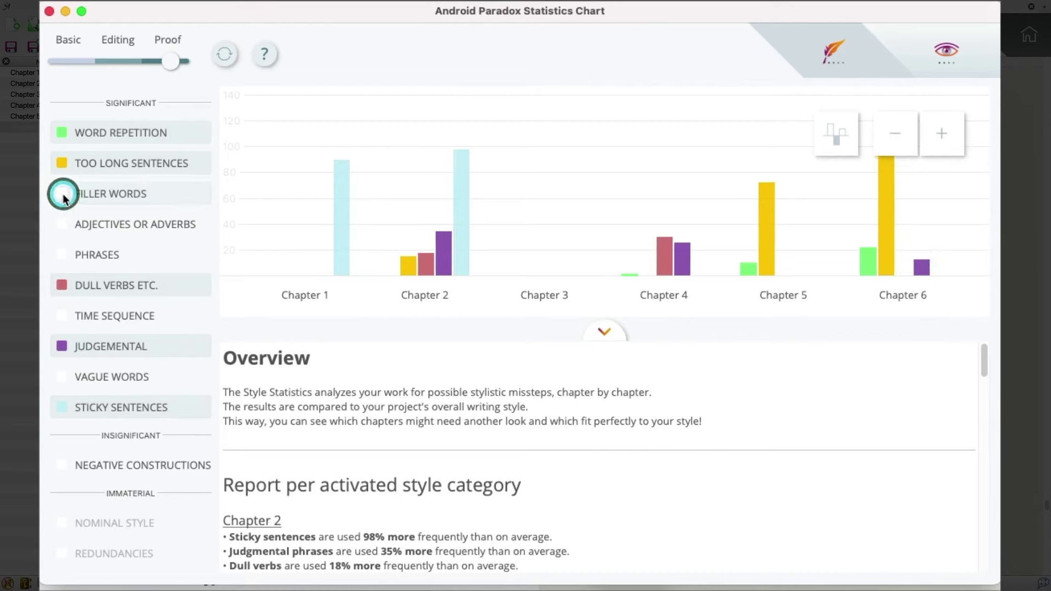
{"action": "left_click", "coordinate": [62, 195]}
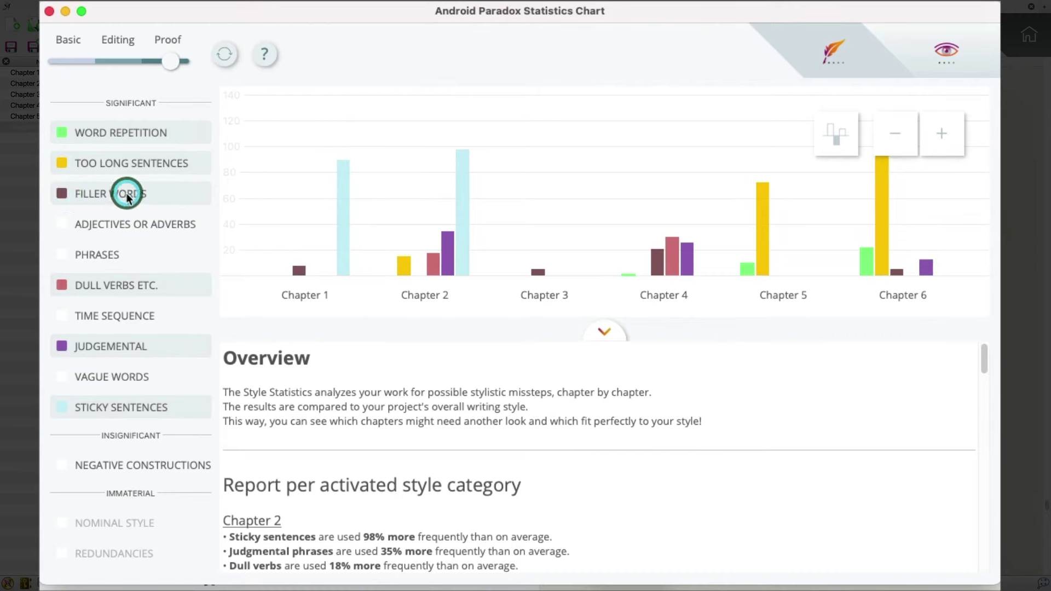
{"action": "left_click", "coordinate": [265, 214]}
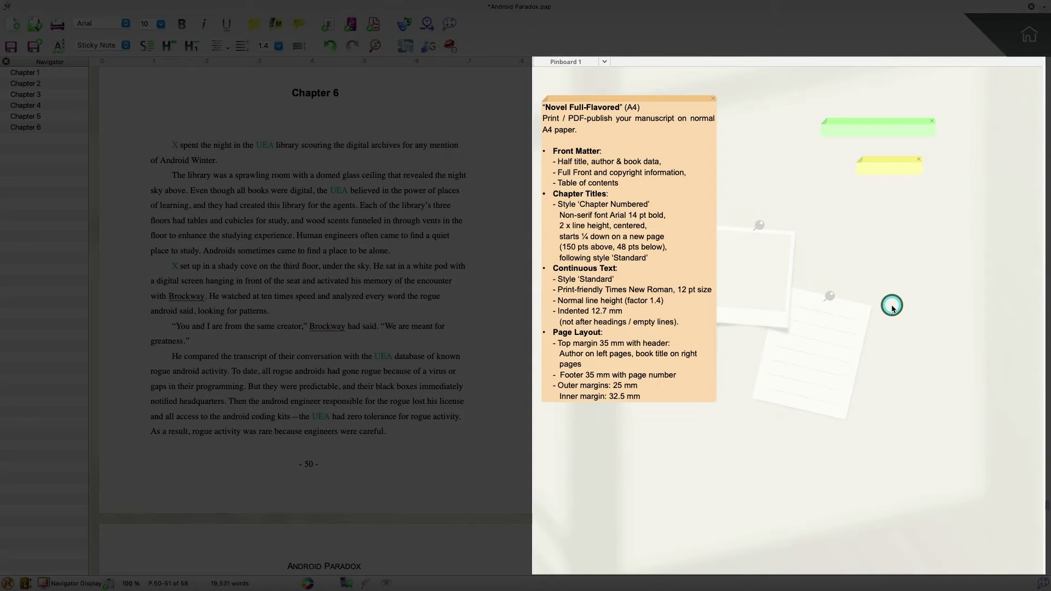
Create a new sticky note on the pinboard and open the Pinboard Area preferences.
{"action": "double_click", "coordinate": [775, 176]}
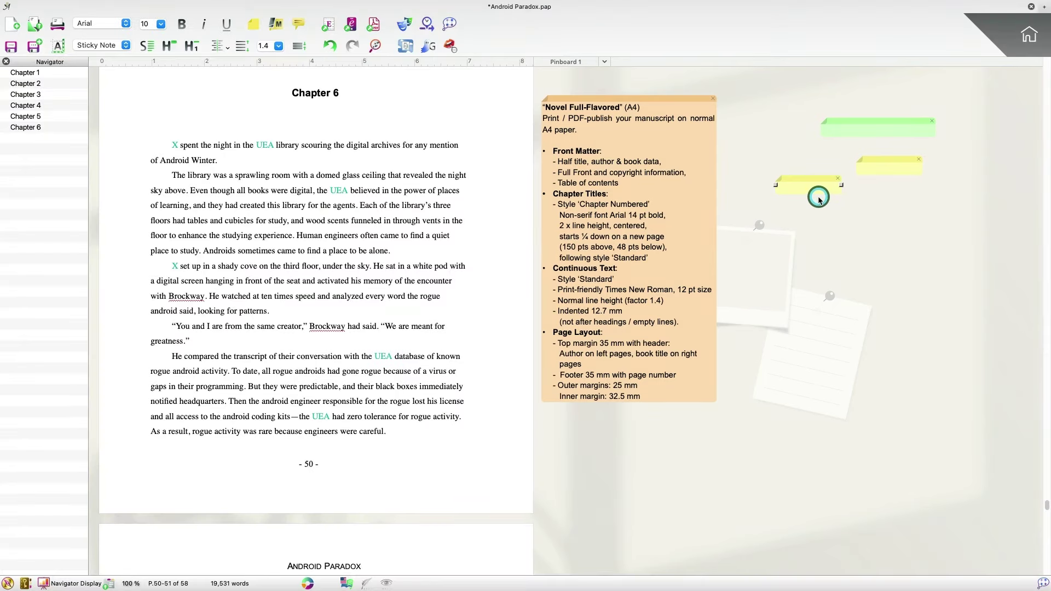
{"action": "key", "text": "super+comma"}
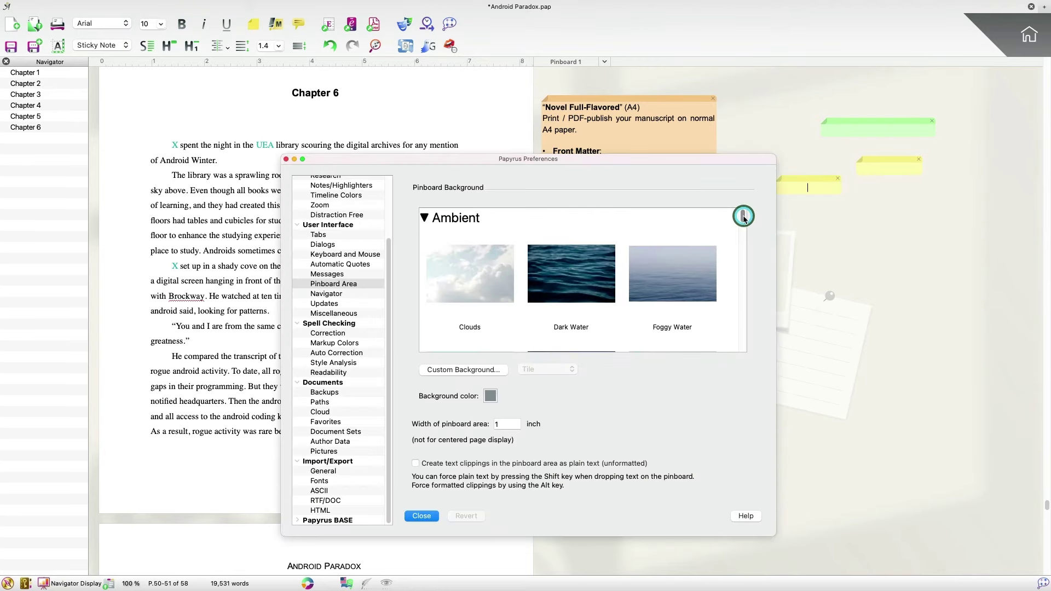
Scroll the Ambient backgrounds list and close Preferences without changing the background.
{"action": "left_click_drag", "start_coordinate": [743, 217], "coordinate": [746, 269]}
{"action": "key", "text": "Return"}
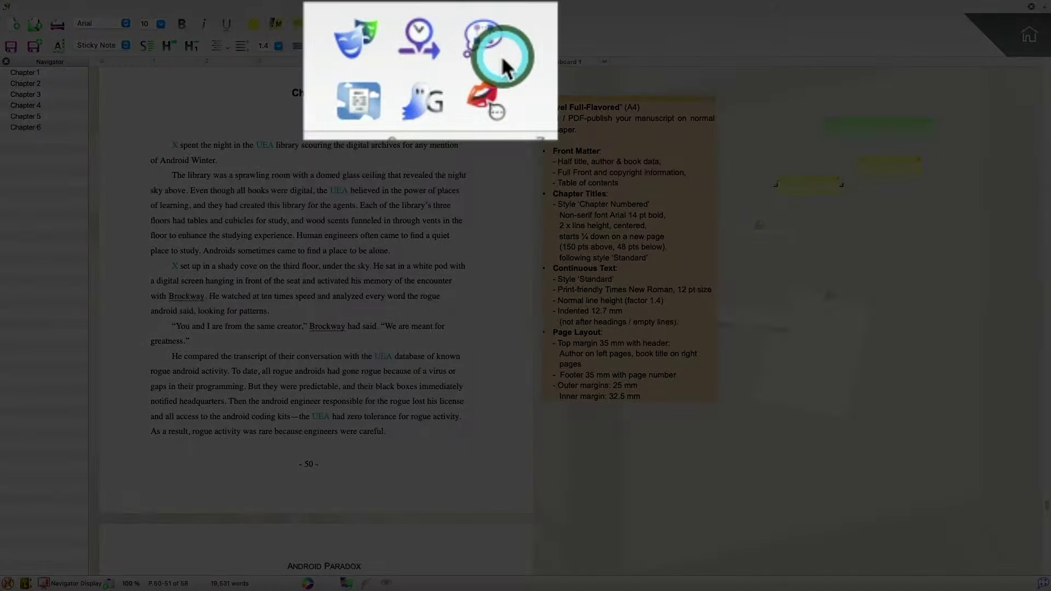
Create the Android Paradox Thinkboard from the Three Act Structure template.
{"action": "left_click", "coordinate": [446, 26]}
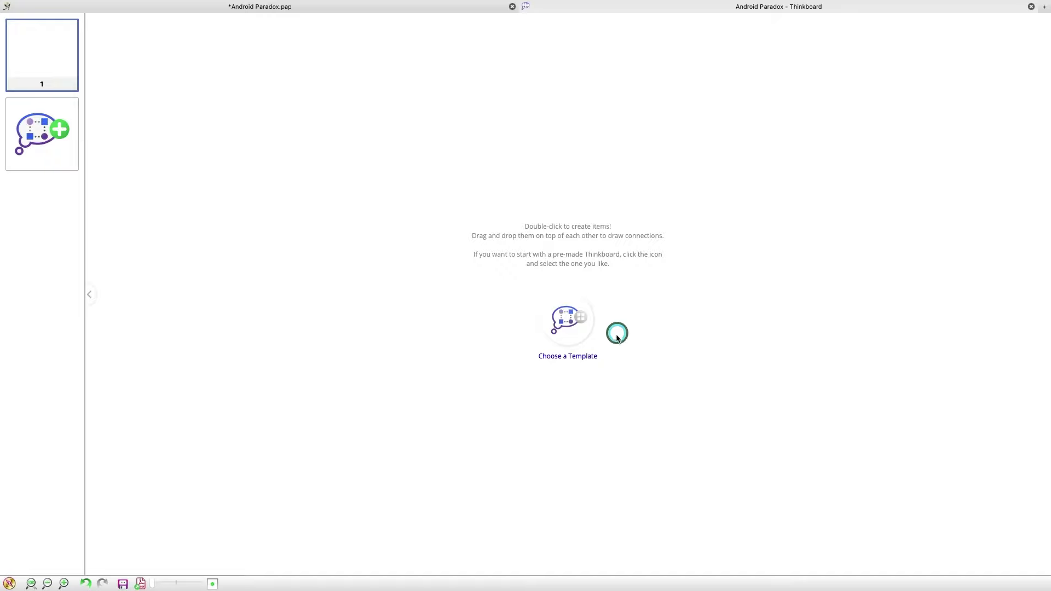
{"action": "left_click", "coordinate": [585, 358]}
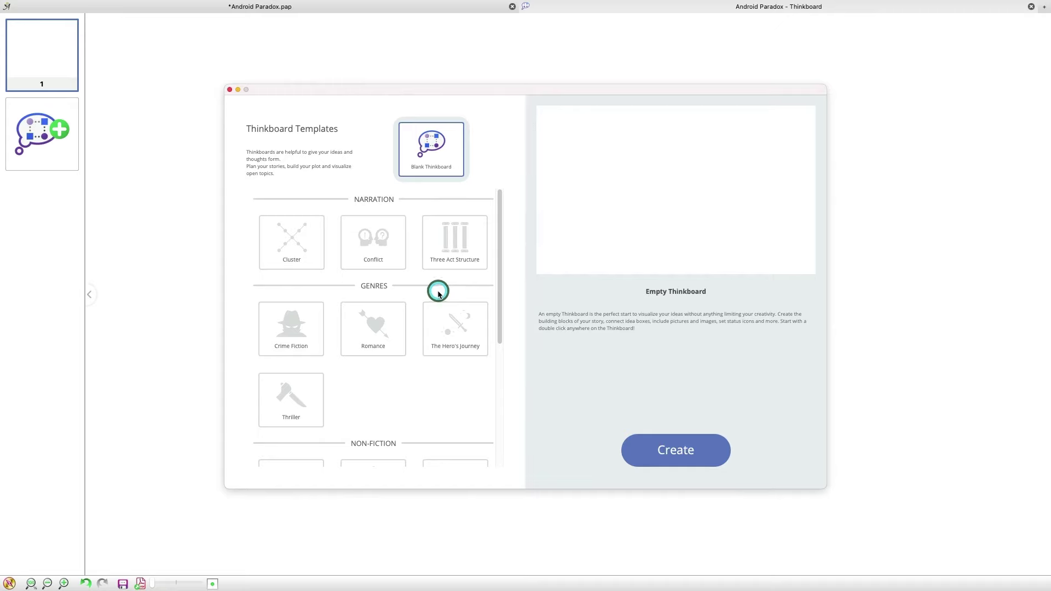
{"action": "left_click", "coordinate": [461, 239]}
{"action": "left_click", "coordinate": [674, 460]}
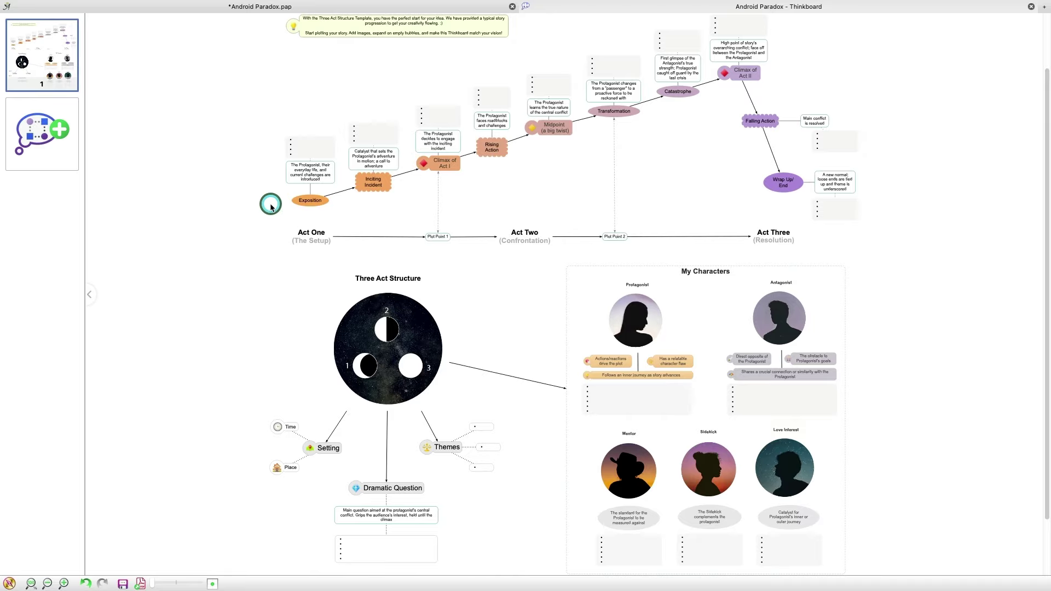
Create another Thinkboard from the Romance genre template.
{"action": "left_click", "coordinate": [44, 129]}
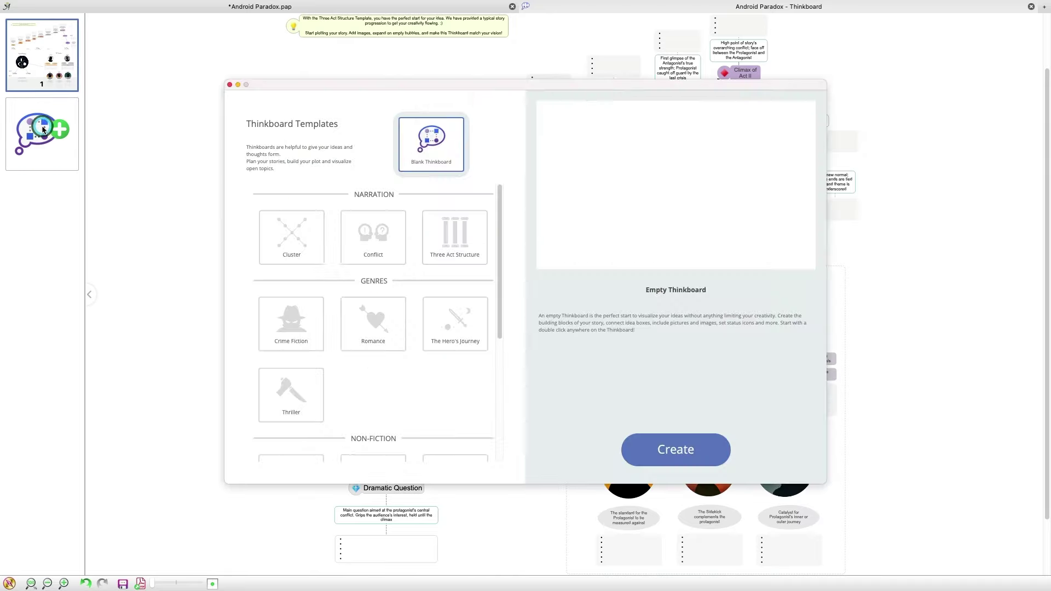
{"action": "scroll", "coordinate": [434, 293], "scroll_direction": "down", "scroll_amount": 3}
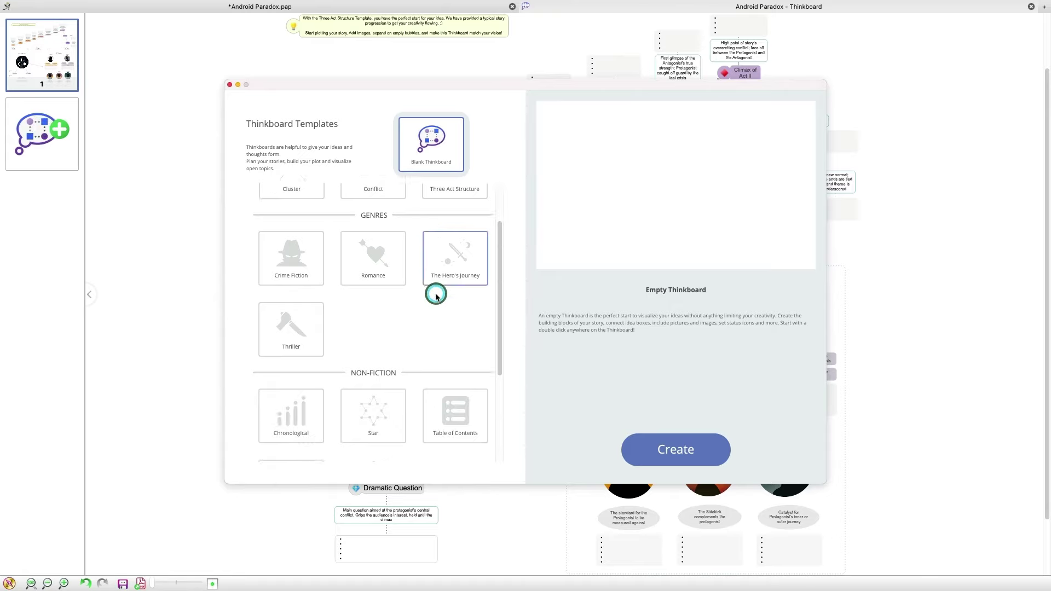
{"action": "scroll", "coordinate": [436, 296], "scroll_direction": "up", "scroll_amount": 2}
{"action": "left_click", "coordinate": [372, 265]}
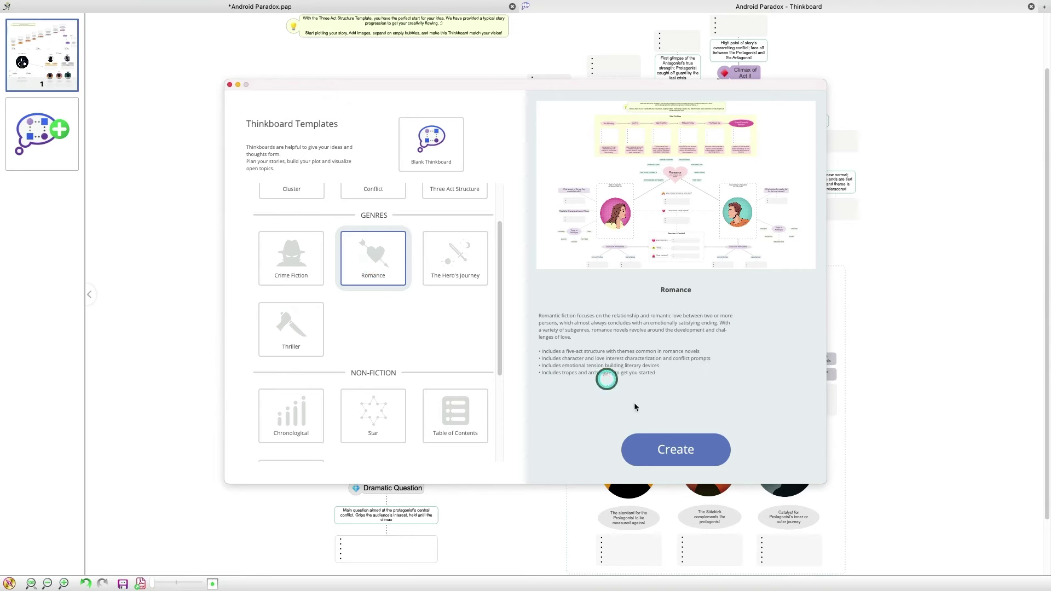
{"action": "left_click", "coordinate": [703, 450]}
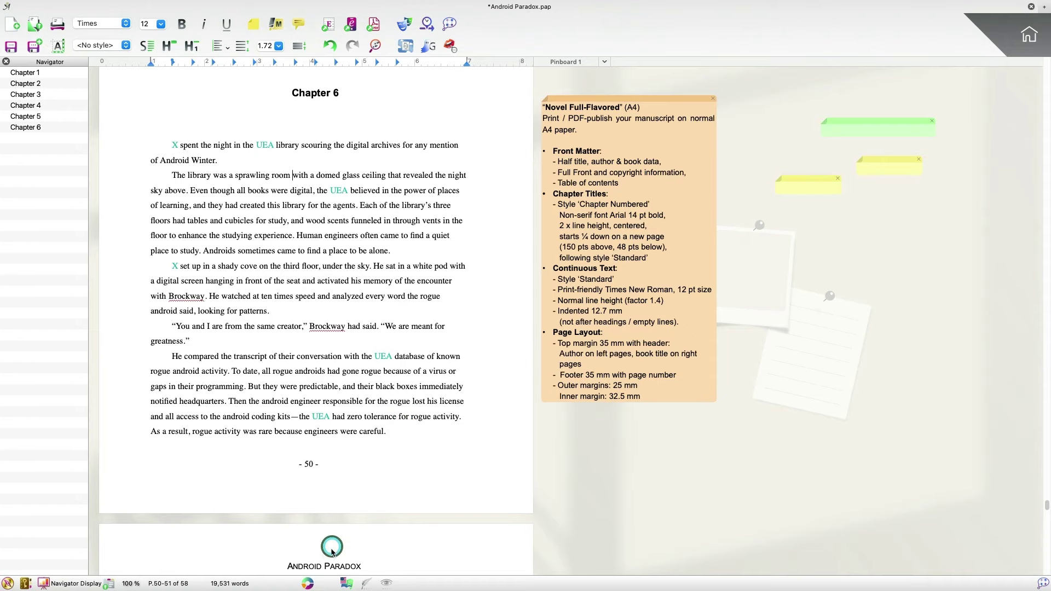
Change the project word goal from 0 to 20,000 and pick May 27, 2022 as the deadline.
{"action": "left_click", "coordinate": [308, 583]}
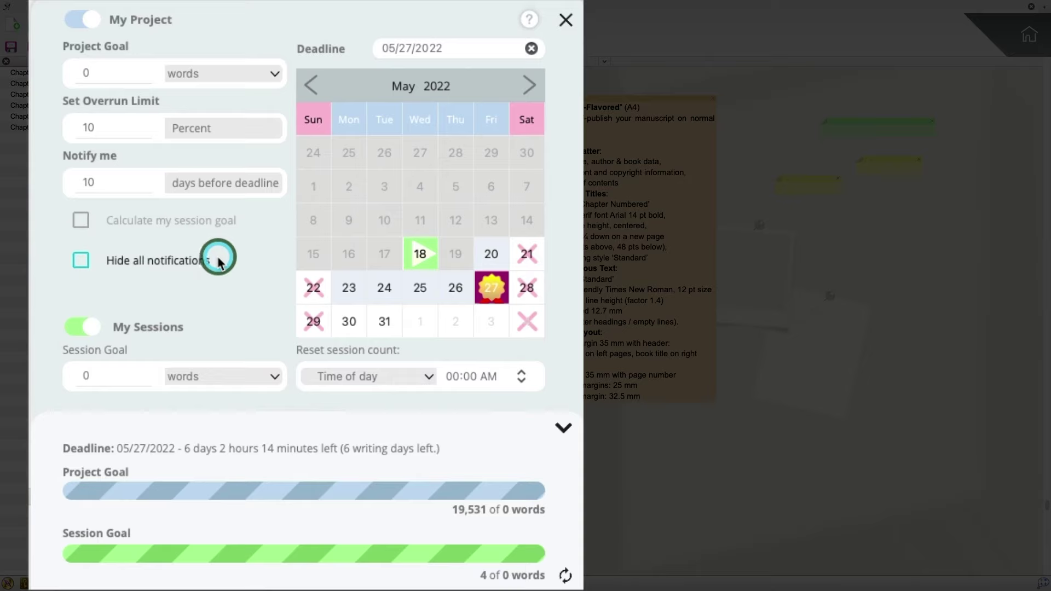
{"action": "left_click", "coordinate": [119, 76]}
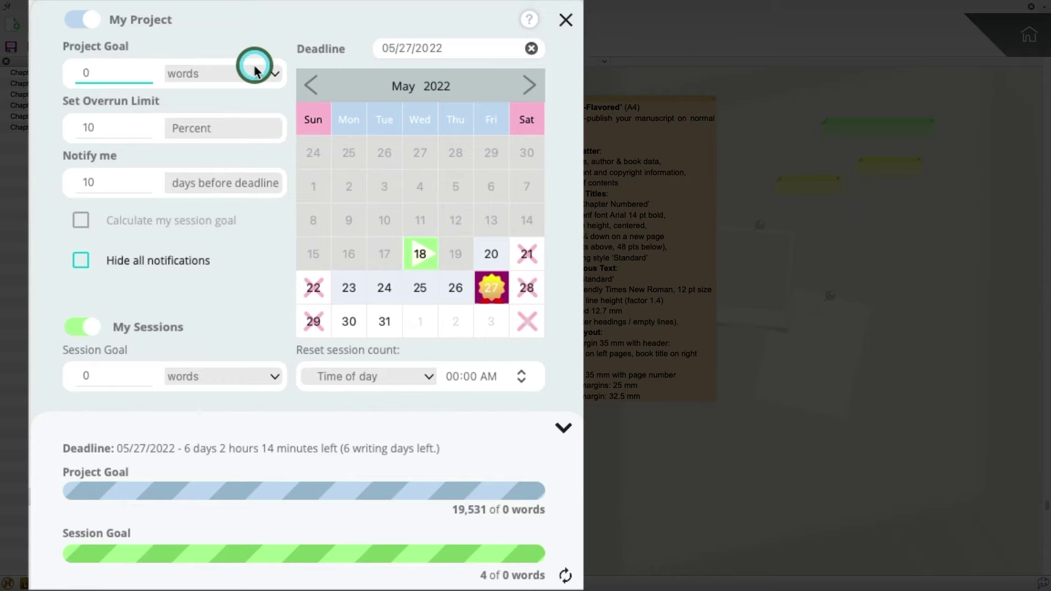
{"action": "key", "text": "BackSpace"}
{"action": "type", "text": "20000"}
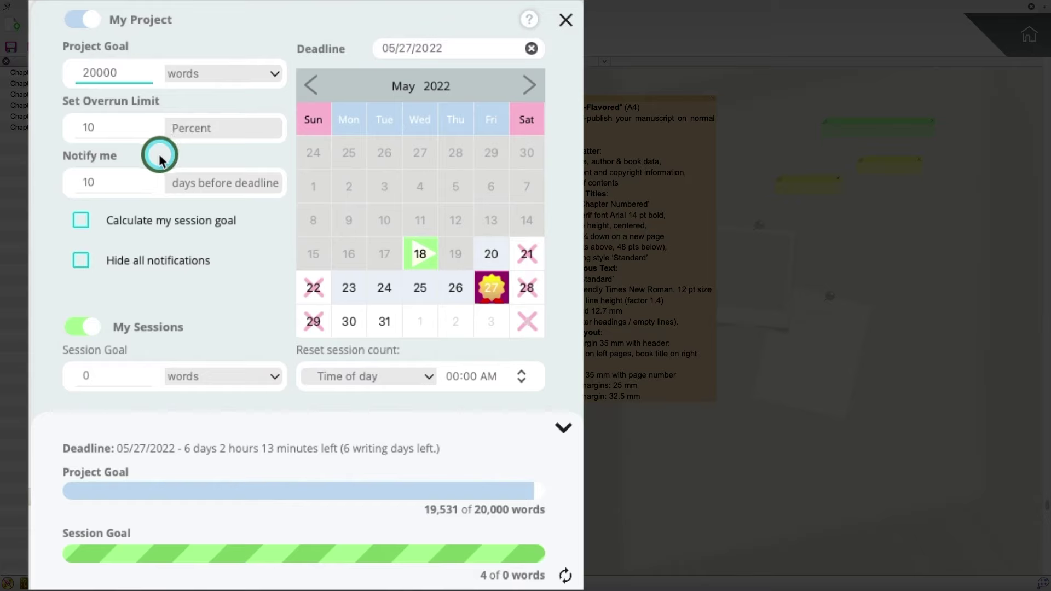
{"action": "left_click", "coordinate": [487, 52]}
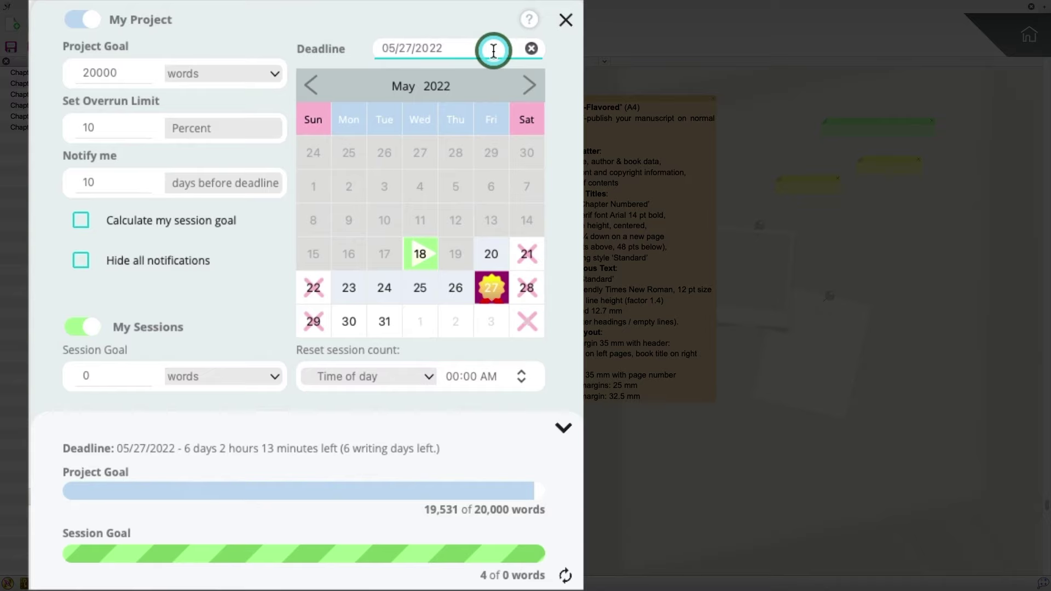
{"action": "left_click", "coordinate": [498, 290]}
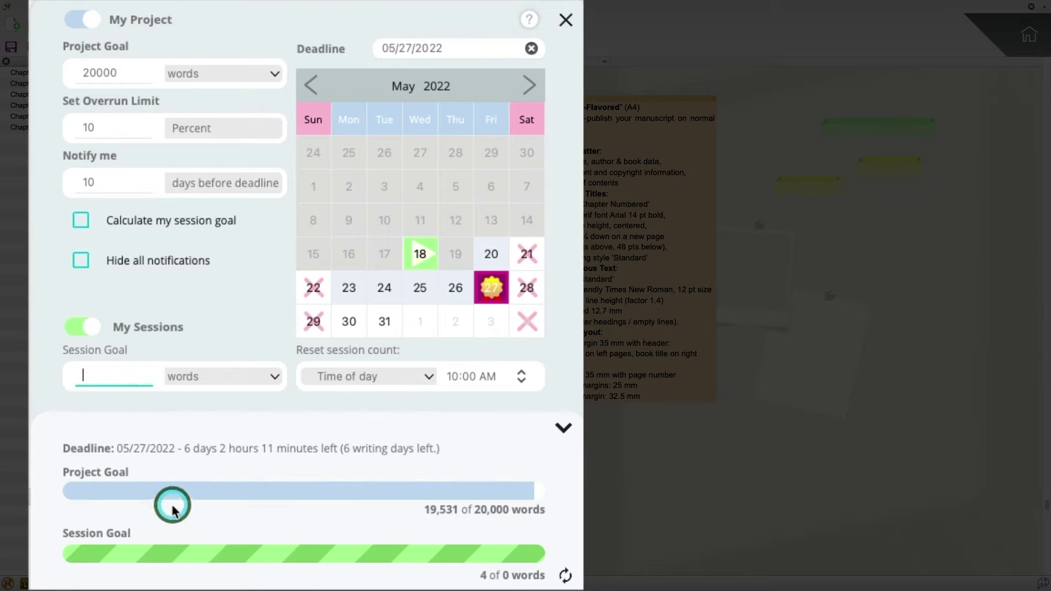
Enter 2,000 as the session goal and keep words as its unit.
{"action": "type", "text": "2000"}
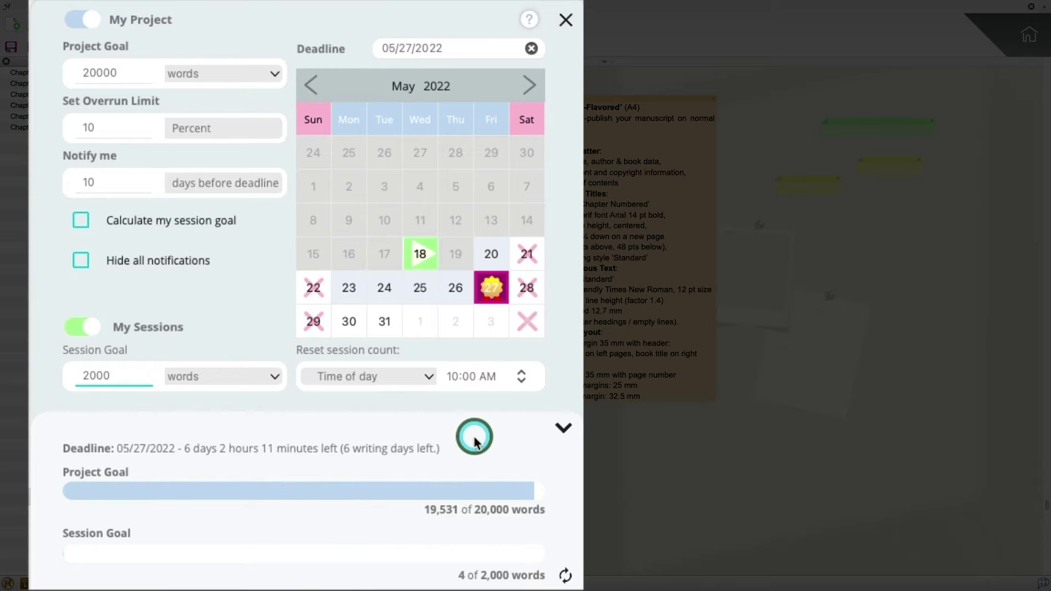
{"action": "left_click", "coordinate": [219, 374]}
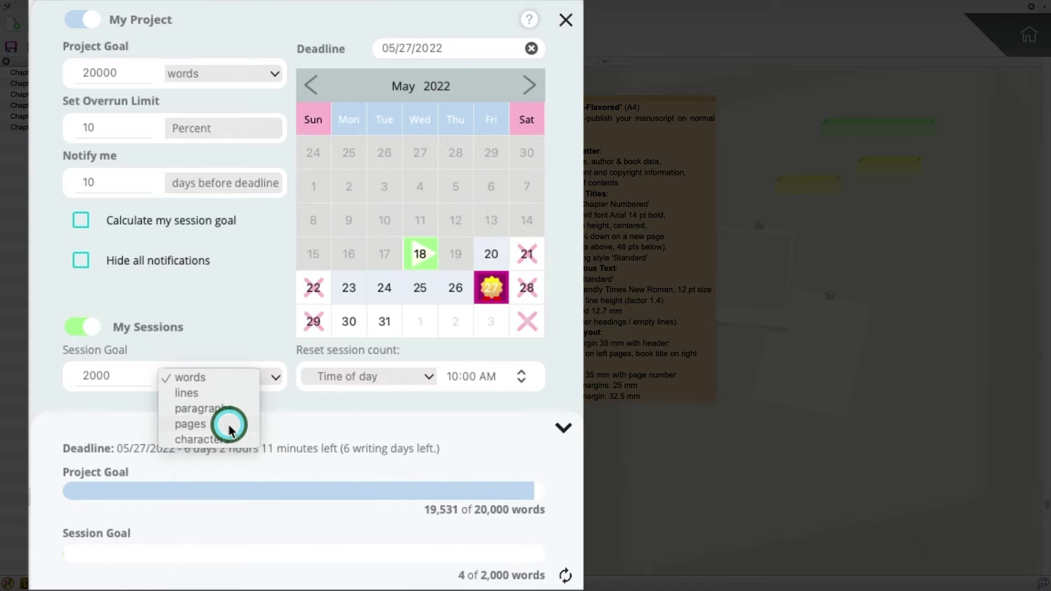
{"action": "left_click", "coordinate": [299, 413]}
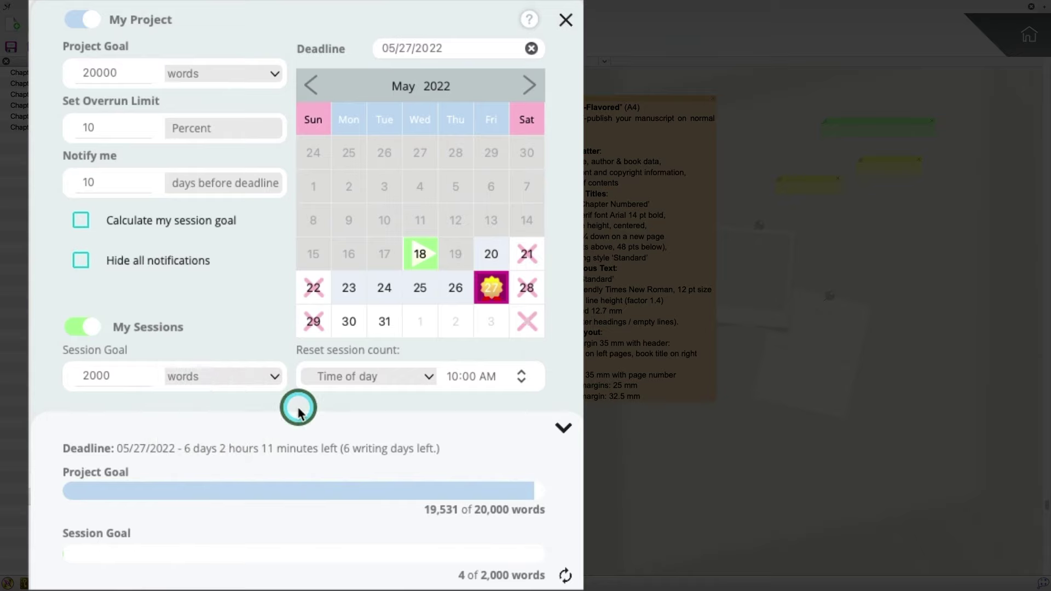